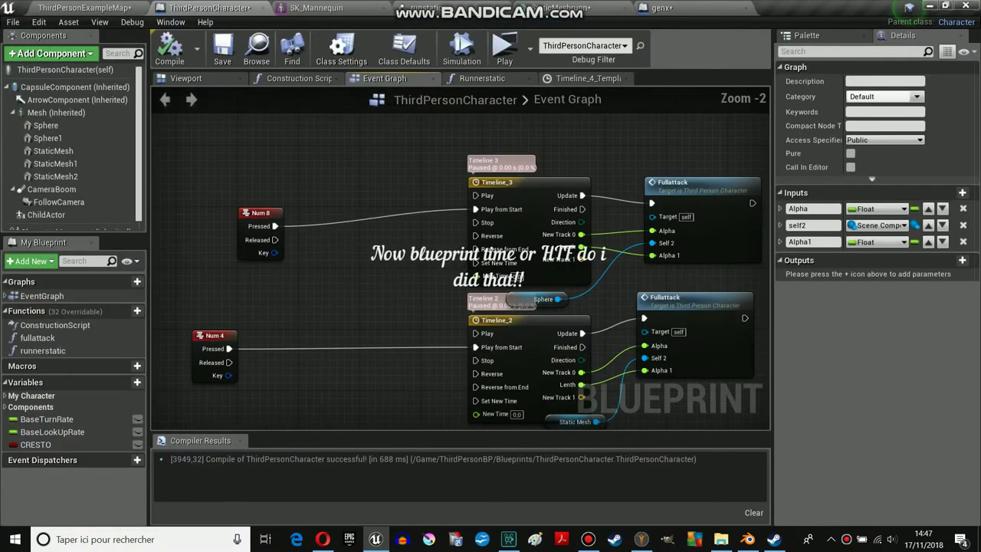
Move the Num 8 key event node slightly up and left in the Event Graph.
{"action": "left_click_drag", "start_coordinate": [261, 213], "coordinate": [230, 196]}
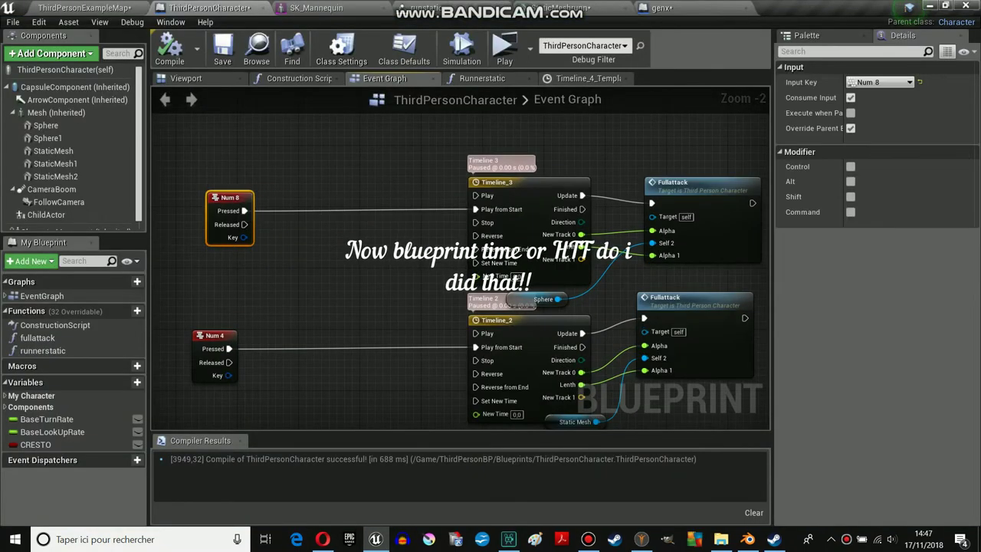
Reposition the Sphere variable node up-right and the Timeline_2 node up-left.
{"action": "scroll", "coordinate": [345, 230], "scroll_direction": "down", "scroll_amount": 1}
{"action": "right_click_drag", "start_coordinate": [460, 307], "coordinate": [370, 236]}
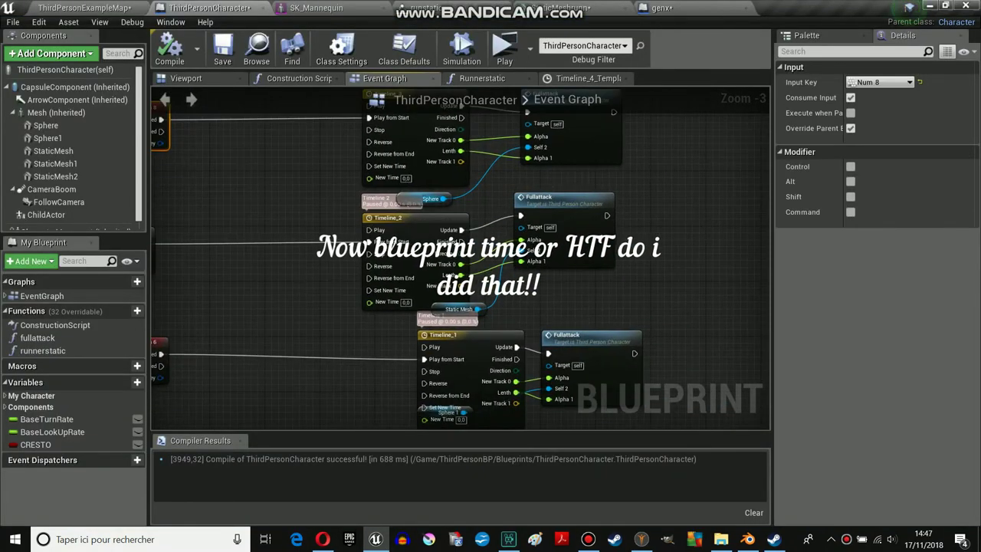
{"action": "left_click_drag", "start_coordinate": [428, 199], "coordinate": [518, 191]}
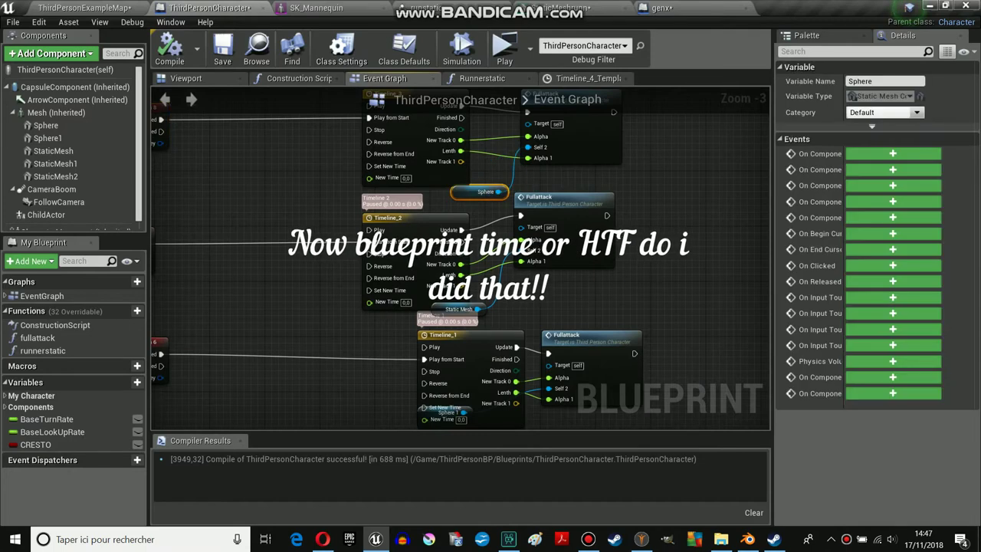
{"action": "left_click_drag", "start_coordinate": [392, 301], "coordinate": [377, 294]}
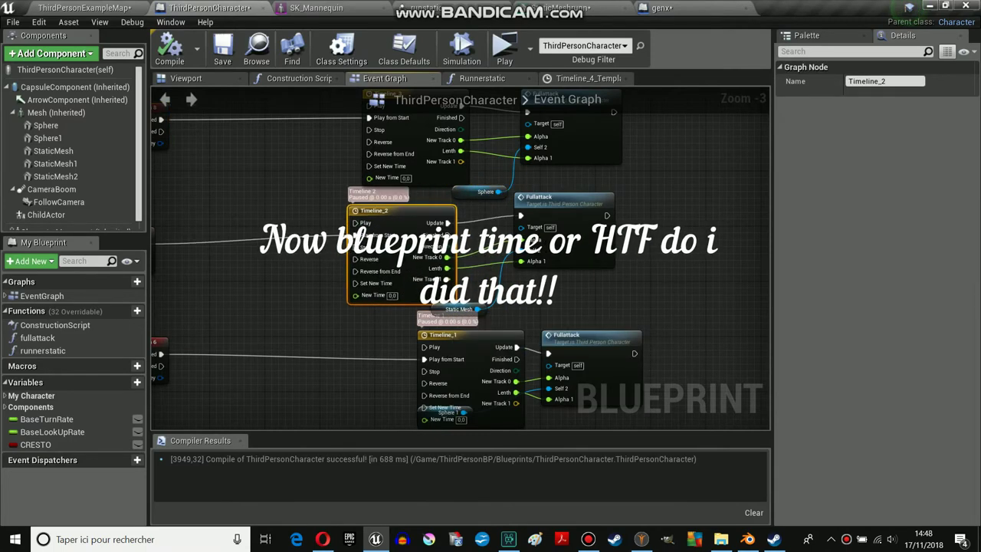
{"action": "left_click", "coordinate": [479, 191]}
Locate the Sphere, Sphere1, StaticMesh and StaticMesh1 components in the viewport, then open Timeline_2.
{"action": "left_click", "coordinate": [185, 78]}
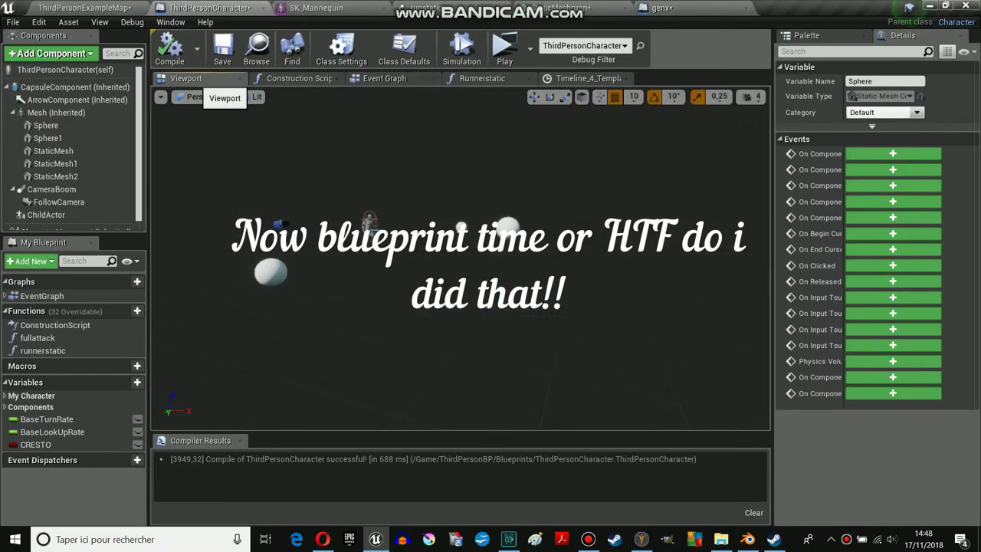
{"action": "left_click", "coordinate": [45, 125]}
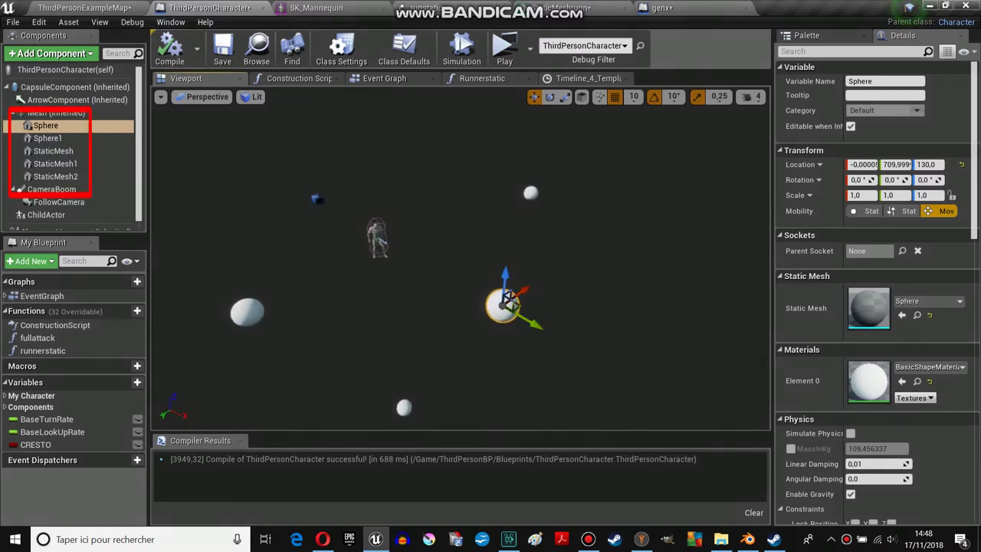
{"action": "left_click", "coordinate": [47, 138]}
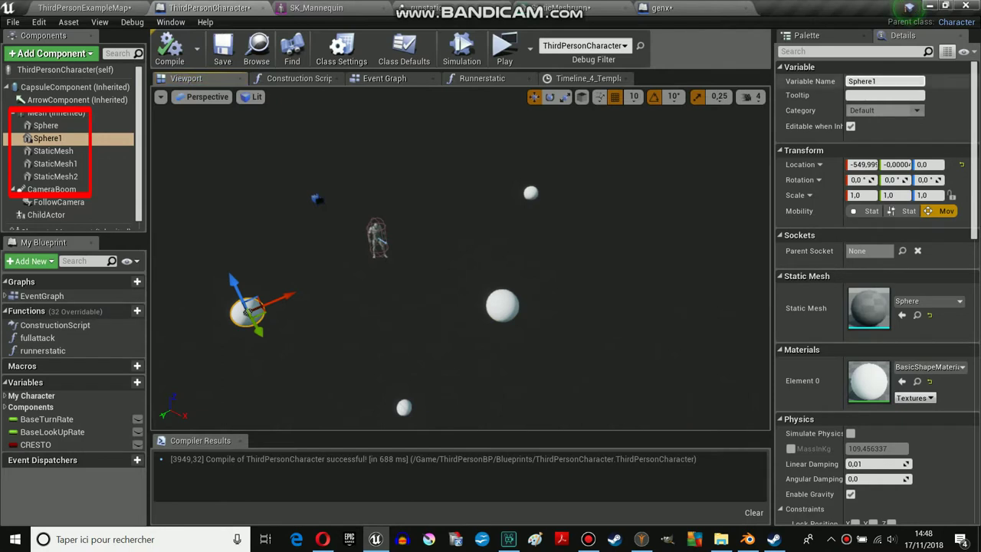
{"action": "left_click", "coordinate": [53, 151]}
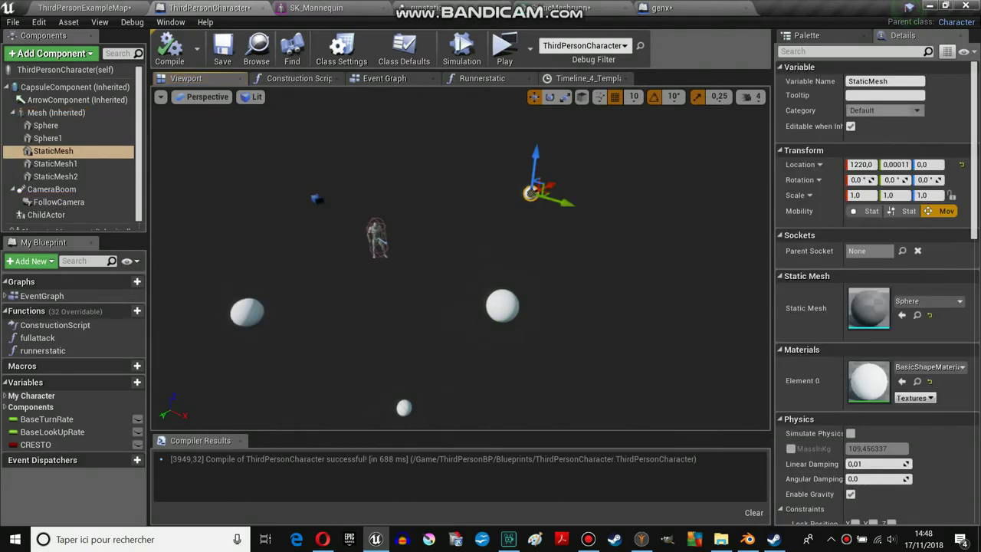
{"action": "left_click", "coordinate": [55, 163]}
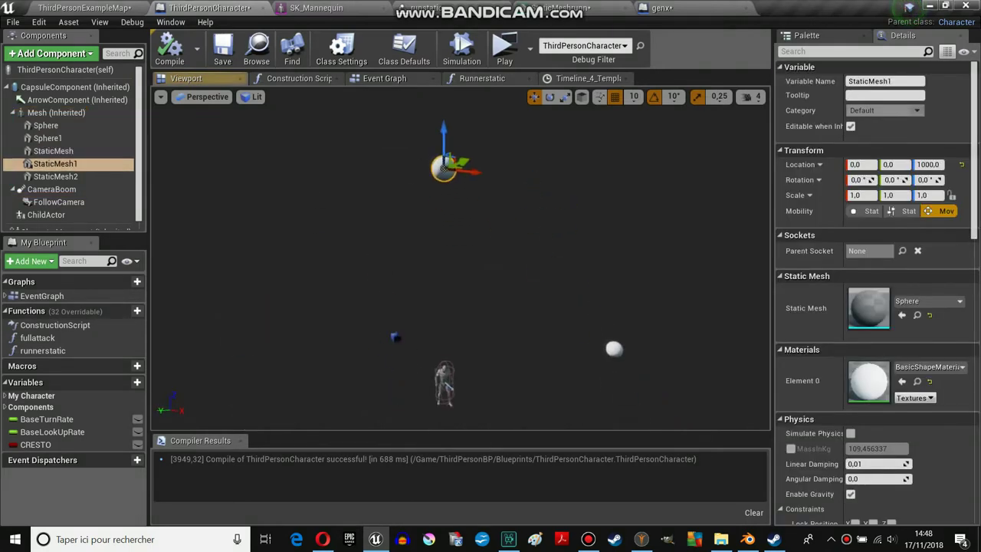
{"action": "scroll", "coordinate": [460, 268], "scroll_direction": "down", "scroll_amount": 2}
{"action": "scroll", "coordinate": [460, 268], "scroll_direction": "down", "scroll_amount": 2}
{"action": "middle_click_drag", "start_coordinate": [459, 268], "coordinate": [465, 291]}
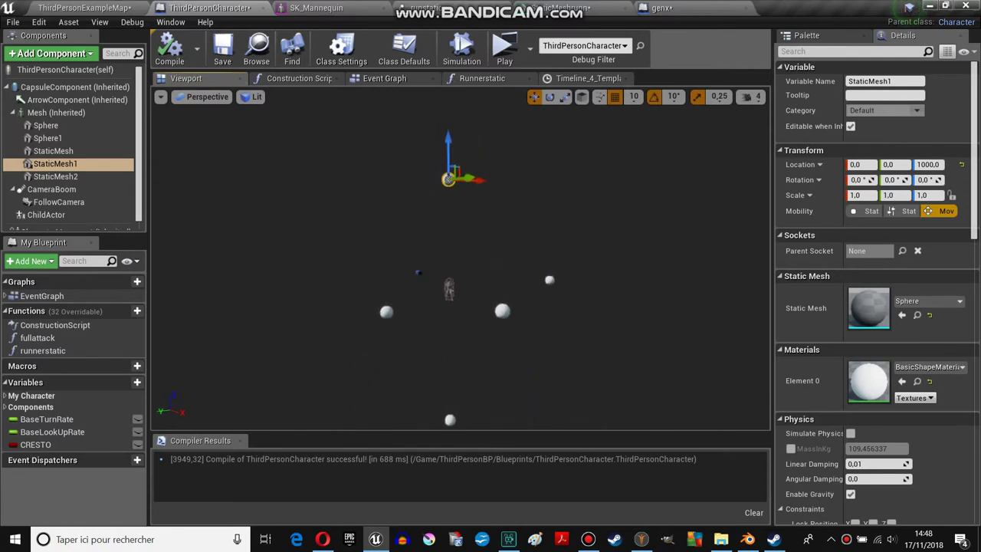
{"action": "left_click", "coordinate": [384, 79]}
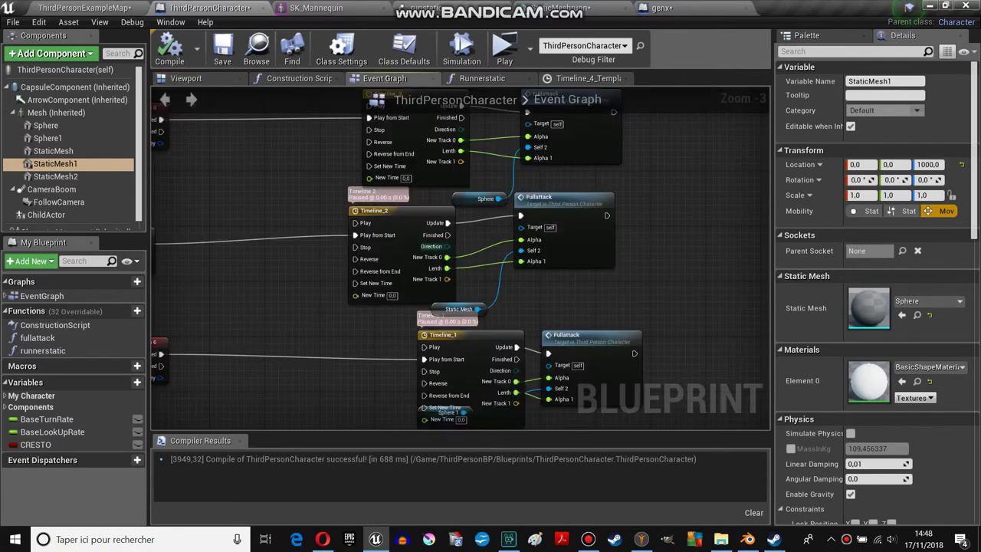
{"action": "double_click", "coordinate": [374, 210]}
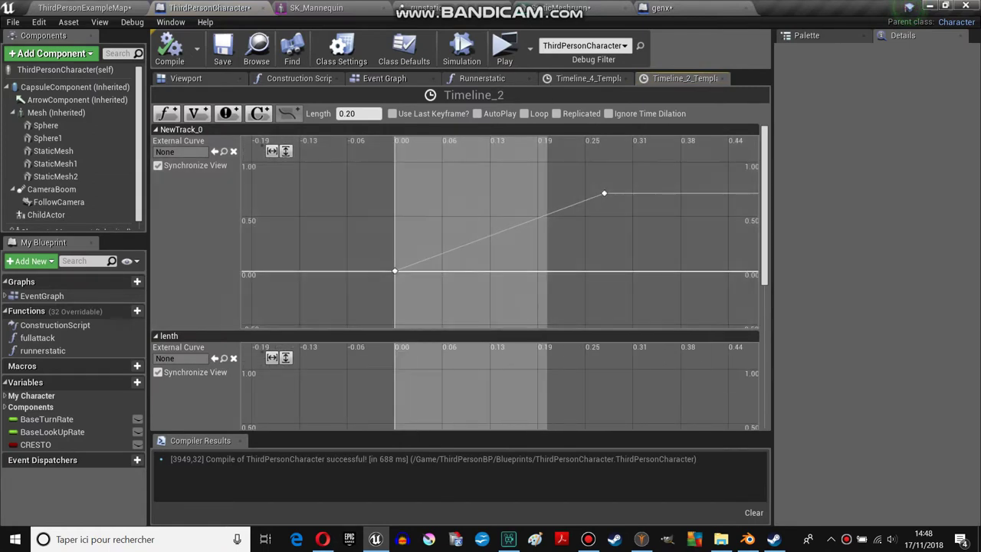
Collapse the NewTrack_0 track and fit the lenth curve horizontally and vertically.
{"action": "left_click", "coordinate": [156, 129]}
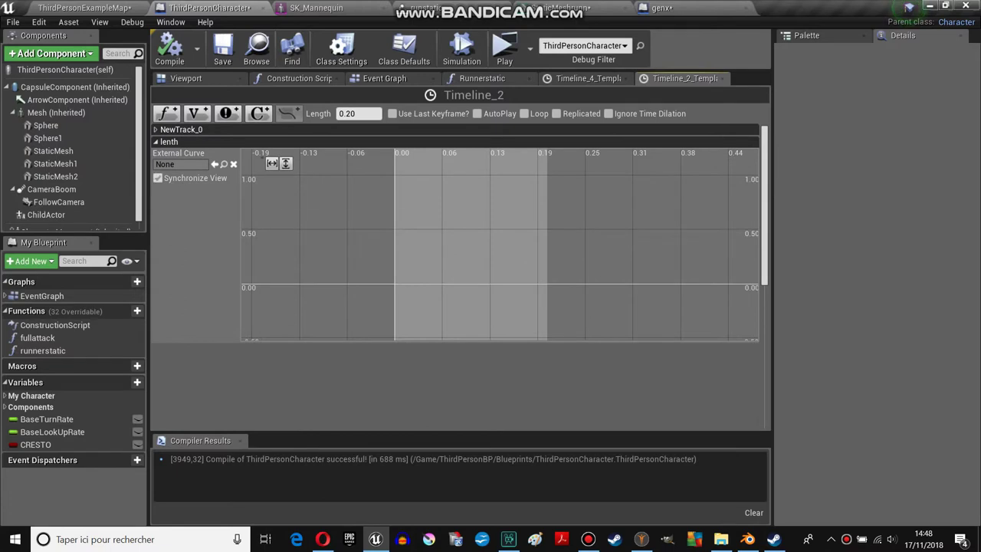
{"action": "scroll", "coordinate": [499, 249], "scroll_direction": "down", "scroll_amount": 5}
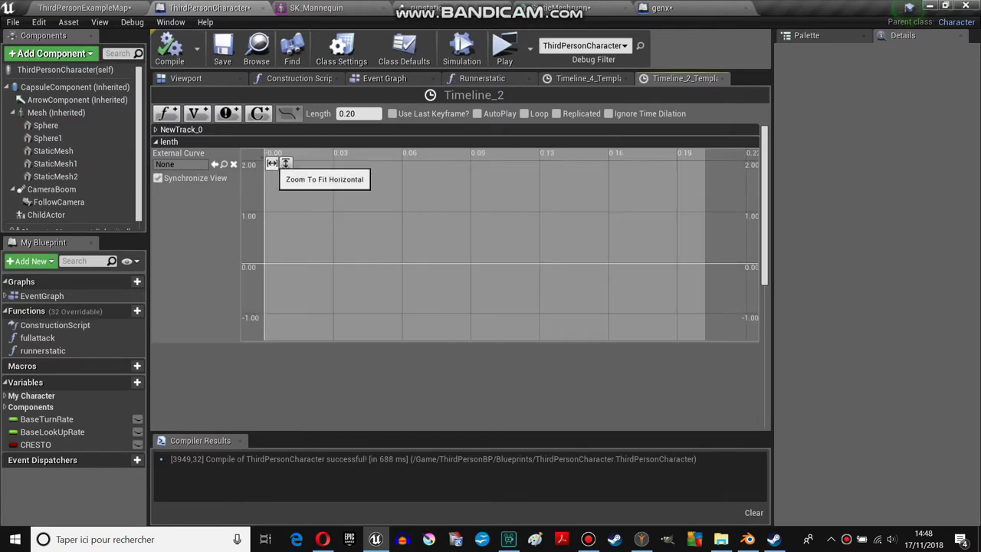
{"action": "left_click", "coordinate": [272, 164]}
{"action": "left_click", "coordinate": [285, 164]}
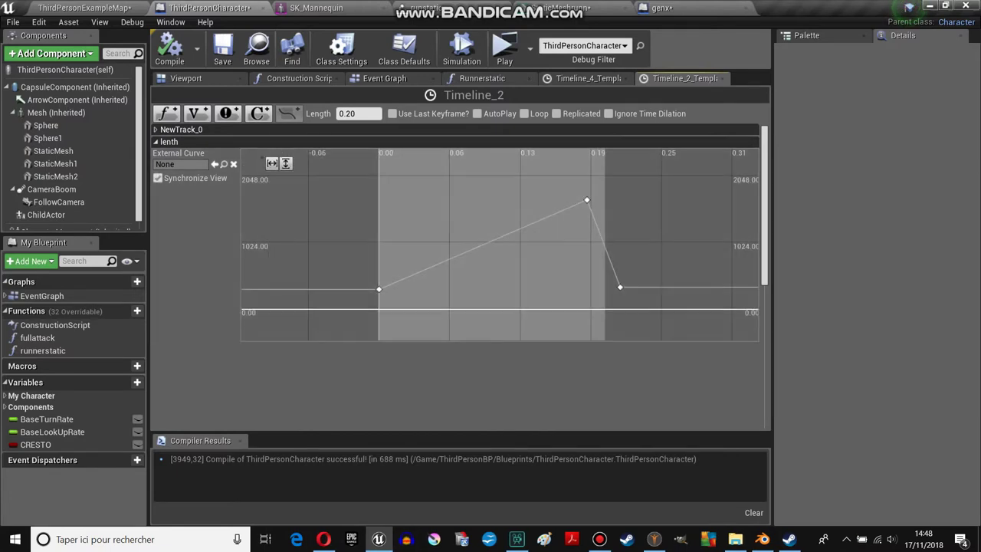
Check the Runnerstatic graph and Timeline_4 curve, then close the timeline curve editors.
{"action": "left_click", "coordinate": [482, 78]}
{"action": "left_click", "coordinate": [587, 78]}
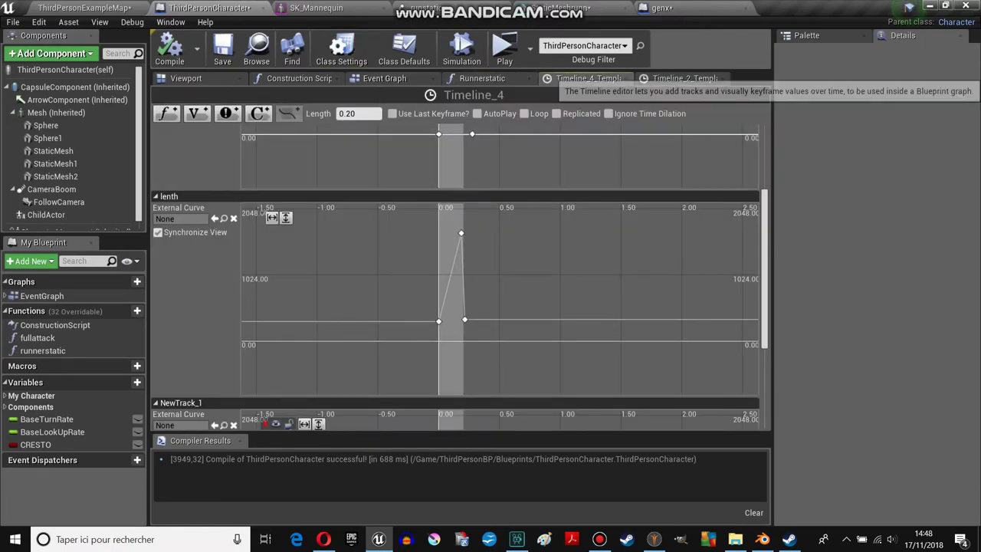
{"action": "left_click", "coordinate": [626, 79]}
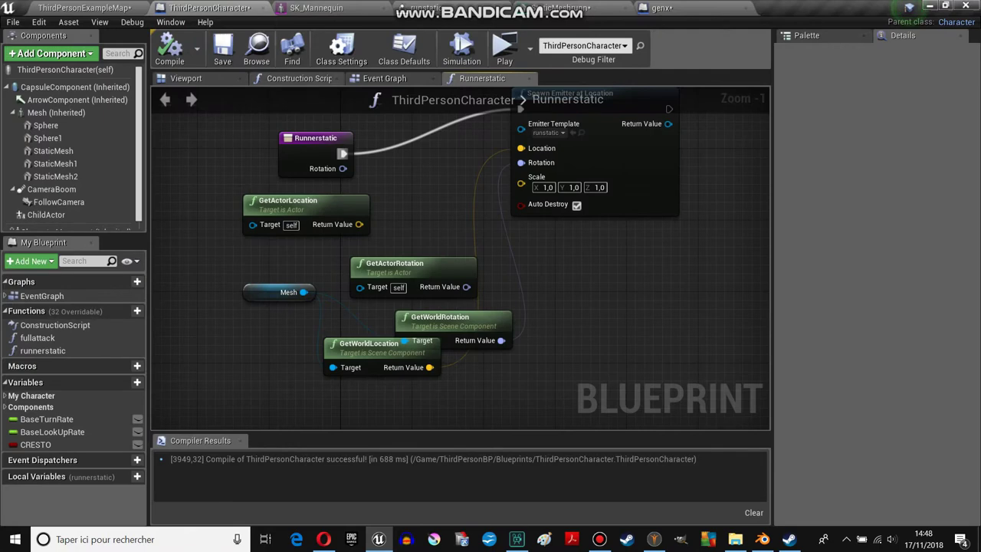
In the fullattack function graph, rearrange the GetActorLocation and GetWorldLocation nodes.
{"action": "left_click", "coordinate": [384, 79]}
{"action": "double_click", "coordinate": [37, 337]}
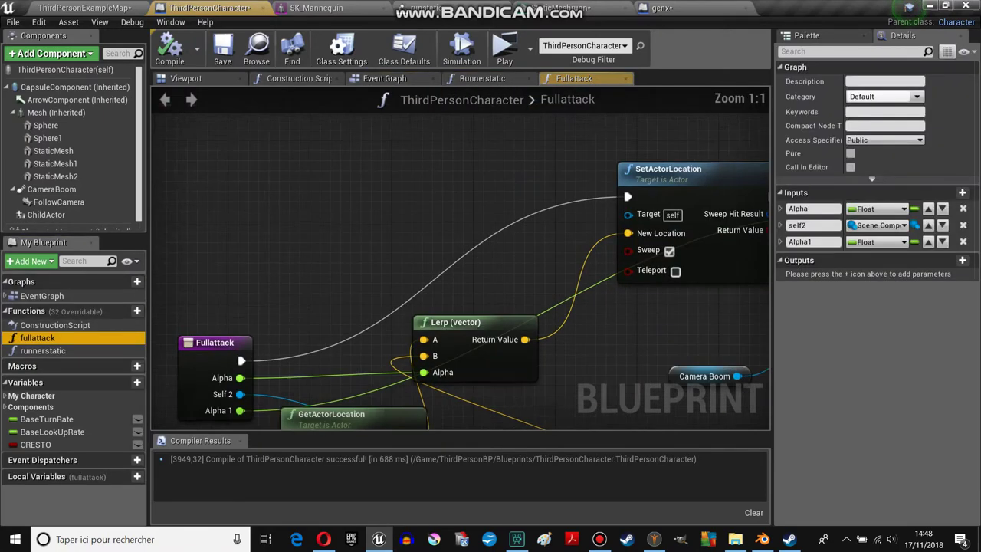
{"action": "scroll", "coordinate": [429, 306], "scroll_direction": "down", "scroll_amount": 3}
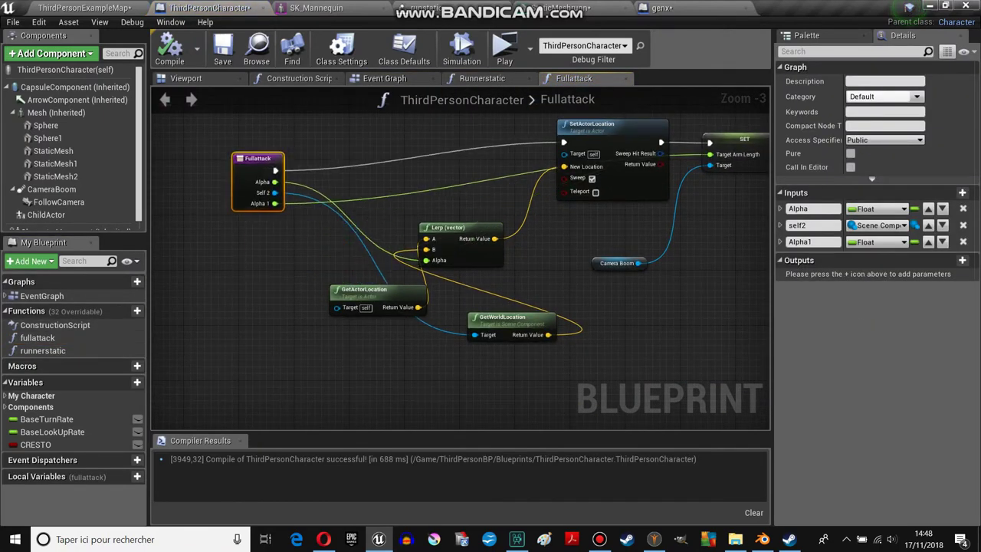
{"action": "scroll", "coordinate": [460, 253], "scroll_direction": "up", "scroll_amount": 2}
{"action": "left_click_drag", "start_coordinate": [240, 289], "coordinate": [152, 289]}
{"action": "left_click_drag", "start_coordinate": [419, 324], "coordinate": [310, 324]}
{"action": "right_click_drag", "start_coordinate": [291, 276], "coordinate": [459, 279]}
{"action": "left_click_drag", "start_coordinate": [337, 282], "coordinate": [274, 193]}
{"action": "mouse_move", "coordinate": [483, 327]}
{"action": "left_mouse_down"}
{"action": "mouse_move", "coordinate": [313, 304]}
{"action": "mouse_move", "coordinate": [371, 295]}
{"action": "left_mouse_up"}
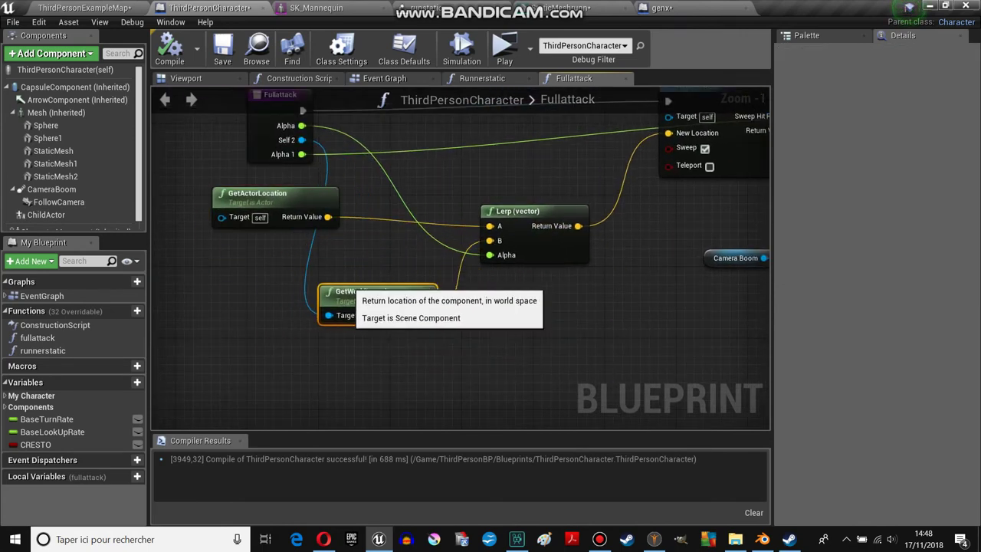
{"action": "mouse_move", "coordinate": [383, 230]}
{"action": "right_mouse_down"}
{"action": "mouse_move", "coordinate": [267, 299]}
{"action": "mouse_move", "coordinate": [419, 279]}
{"action": "right_mouse_up"}
Move the SetActorLocation and Camera Boom nodes, then view the CameraBoom component's settings.
{"action": "right_click_drag", "start_coordinate": [537, 230], "coordinate": [262, 230]}
{"action": "mouse_move", "coordinate": [484, 134]}
{"action": "left_mouse_down"}
{"action": "mouse_move", "coordinate": [430, 136]}
{"action": "mouse_move", "coordinate": [439, 127]}
{"action": "left_mouse_up"}
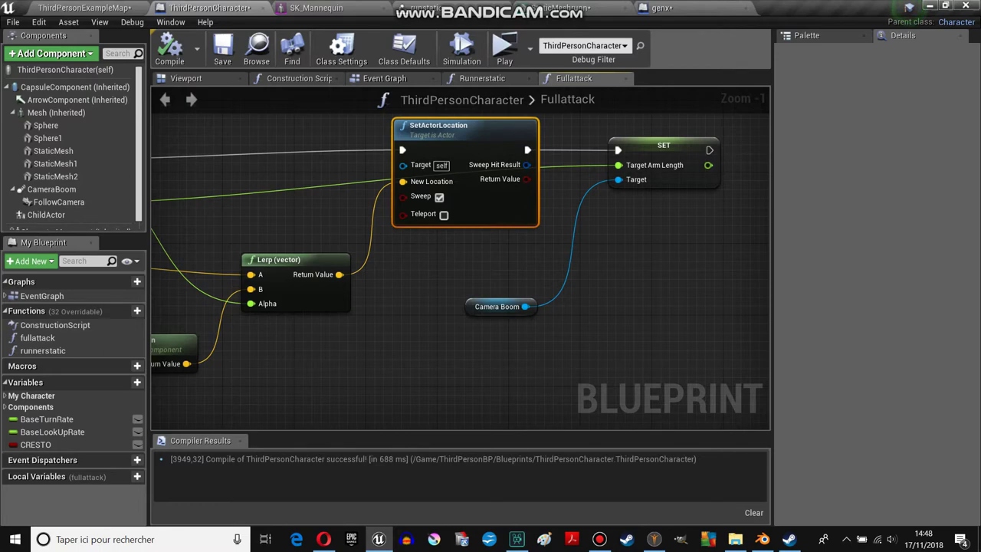
{"action": "left_click", "coordinate": [628, 153]}
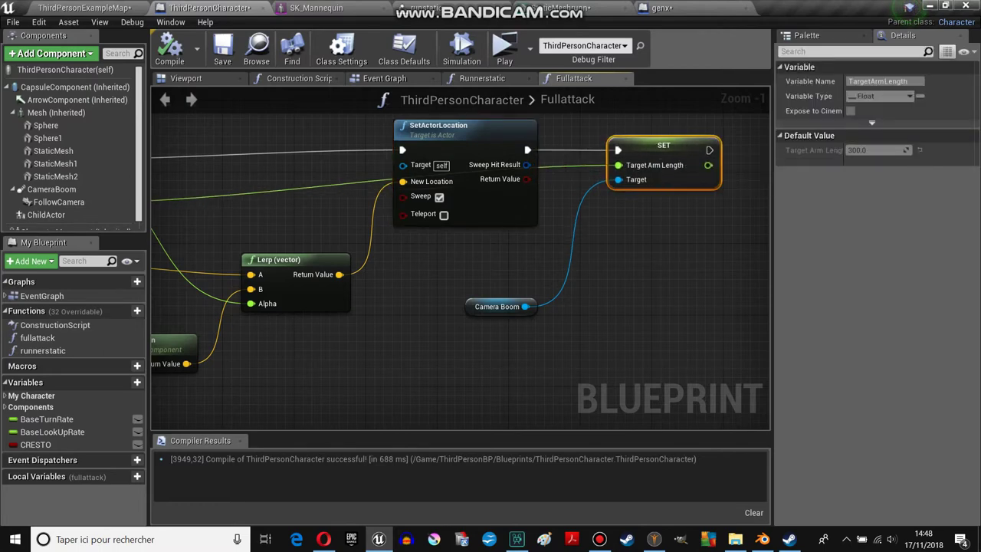
{"action": "left_click_drag", "start_coordinate": [497, 307], "coordinate": [506, 289]}
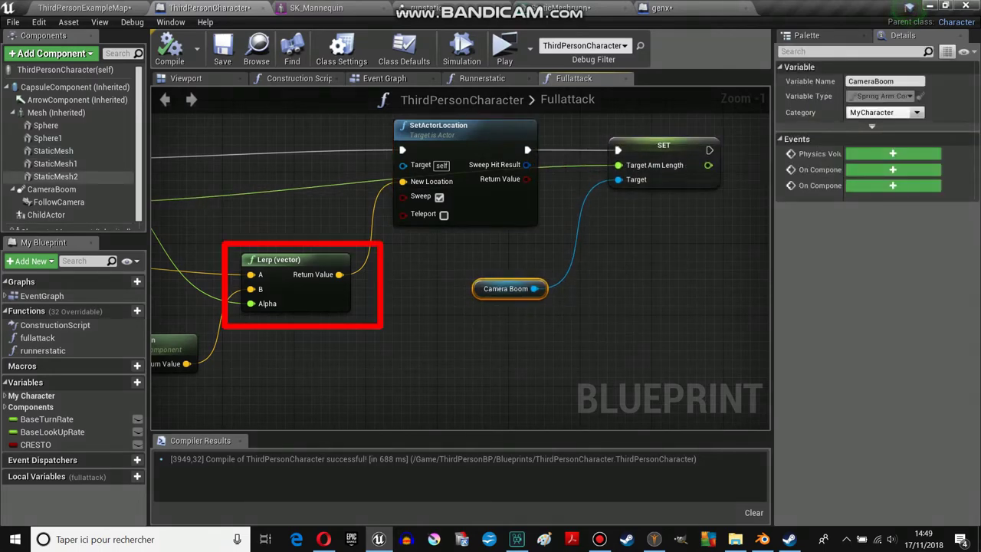
{"action": "left_click", "coordinate": [51, 189]}
{"action": "left_click", "coordinate": [186, 78]}
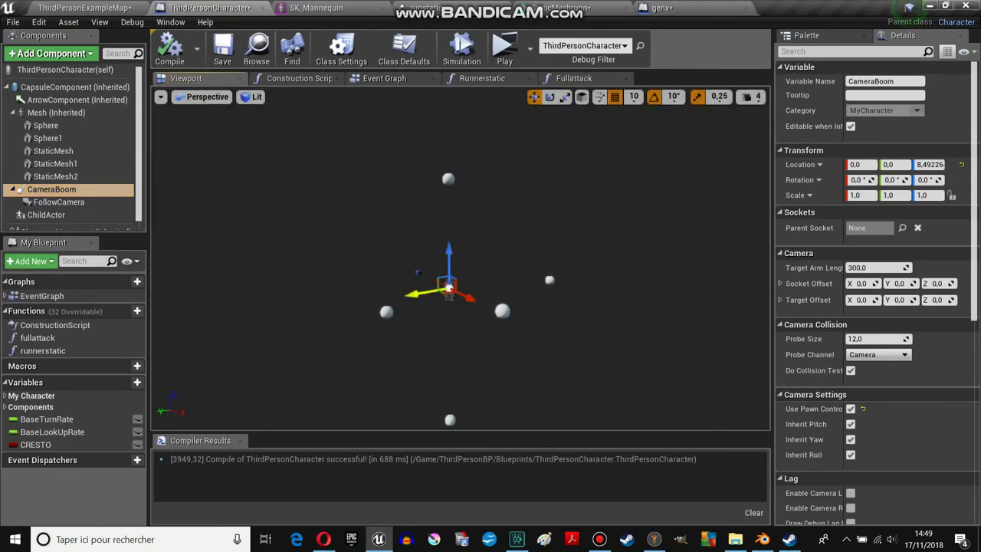
Back in the Event Graph, select the Fullattack call following Timeline_3.
{"action": "left_click", "coordinate": [383, 78]}
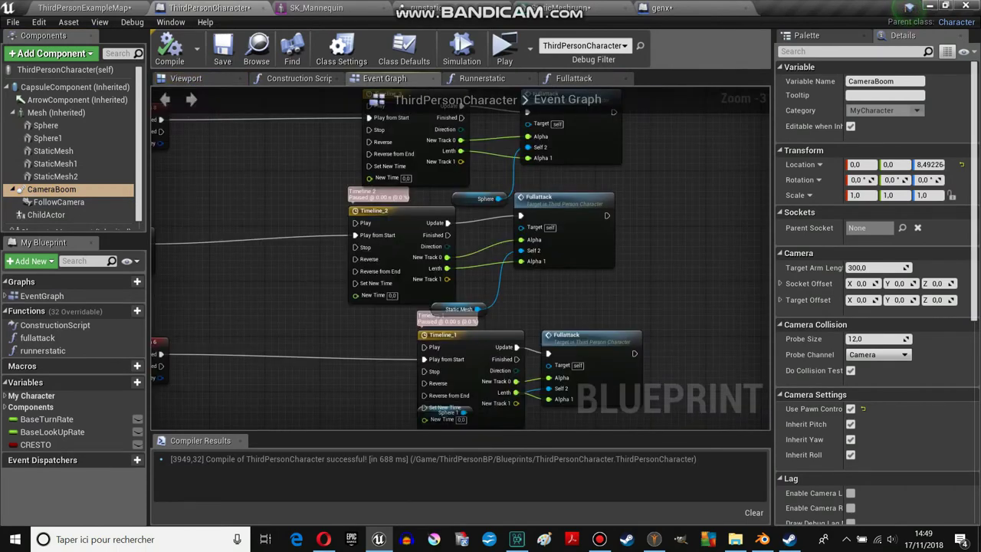
{"action": "scroll", "coordinate": [614, 253], "scroll_direction": "up", "scroll_amount": 2}
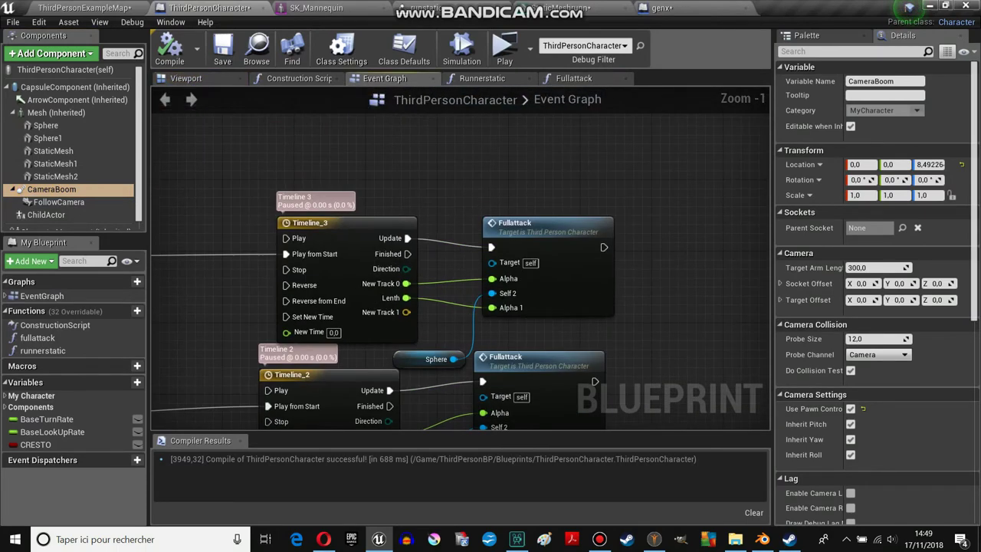
{"action": "scroll", "coordinate": [525, 296], "scroll_direction": "up", "scroll_amount": 2}
{"action": "left_click_drag", "start_coordinate": [525, 296], "coordinate": [554, 286]}
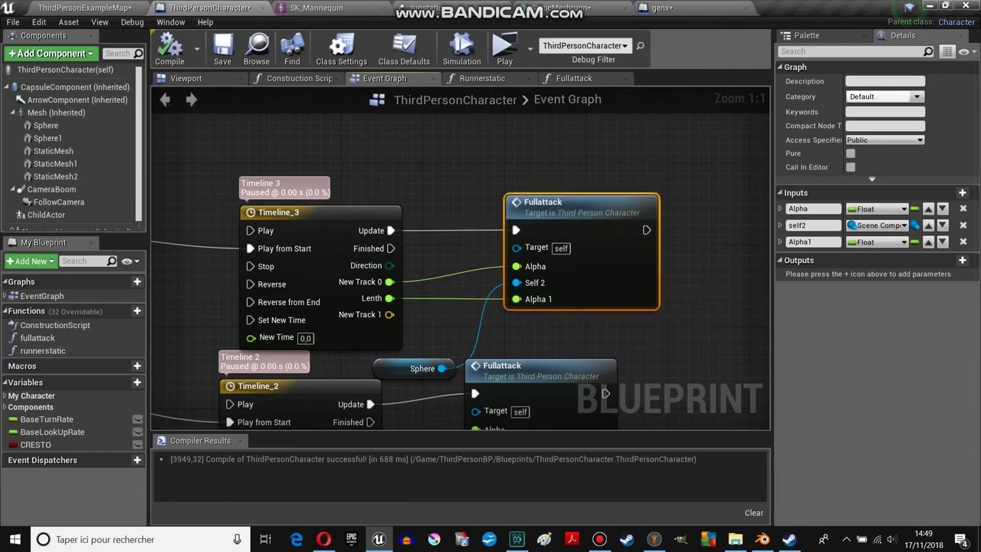
{"action": "scroll", "coordinate": [460, 253], "scroll_direction": "down", "scroll_amount": 6}
{"action": "scroll", "coordinate": [353, 269], "scroll_direction": "up", "scroll_amount": 4}
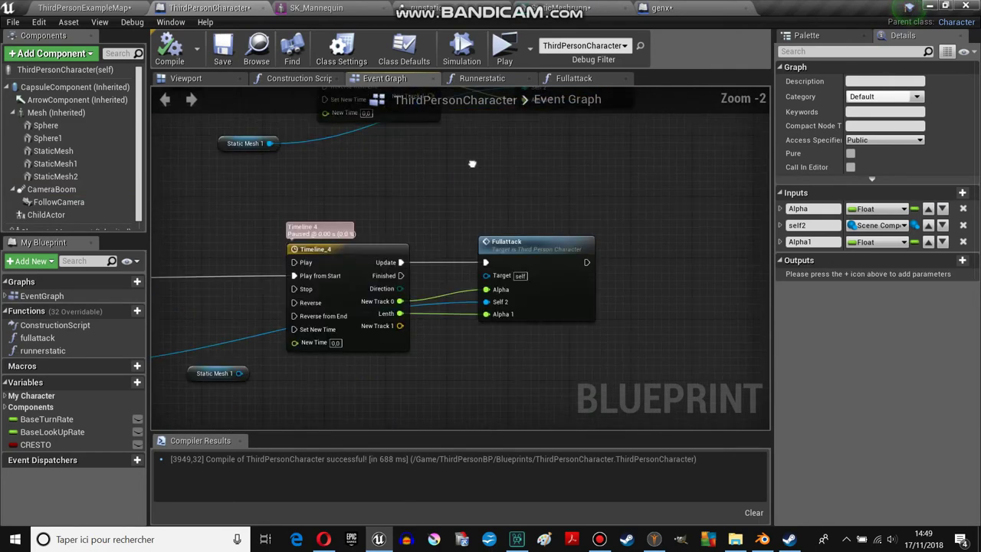
{"action": "scroll", "coordinate": [393, 314], "scroll_direction": "up", "scroll_amount": 2}
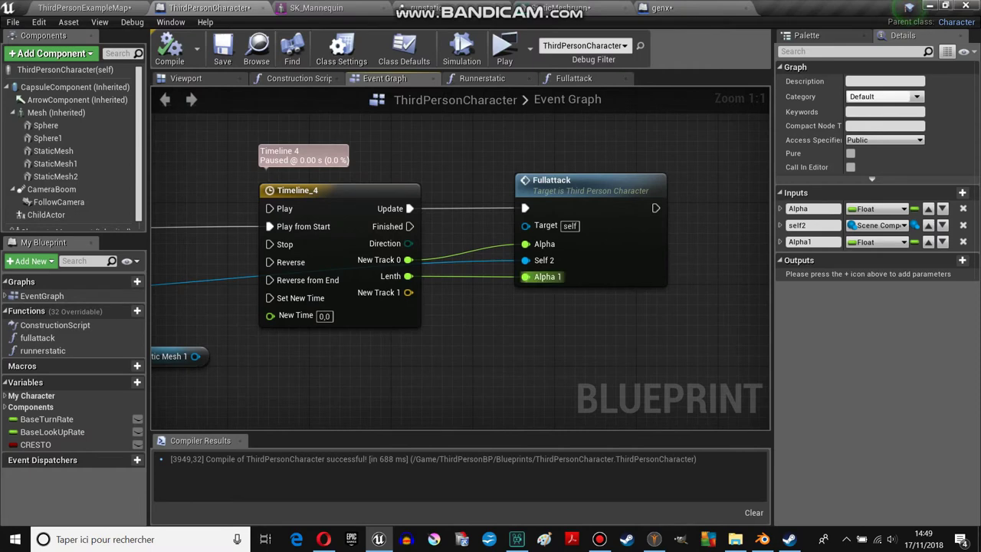
Select the Timeline_4 node, zoom out, and bring up the StaticMeshrunn mesh editor.
{"action": "left_click", "coordinate": [383, 268]}
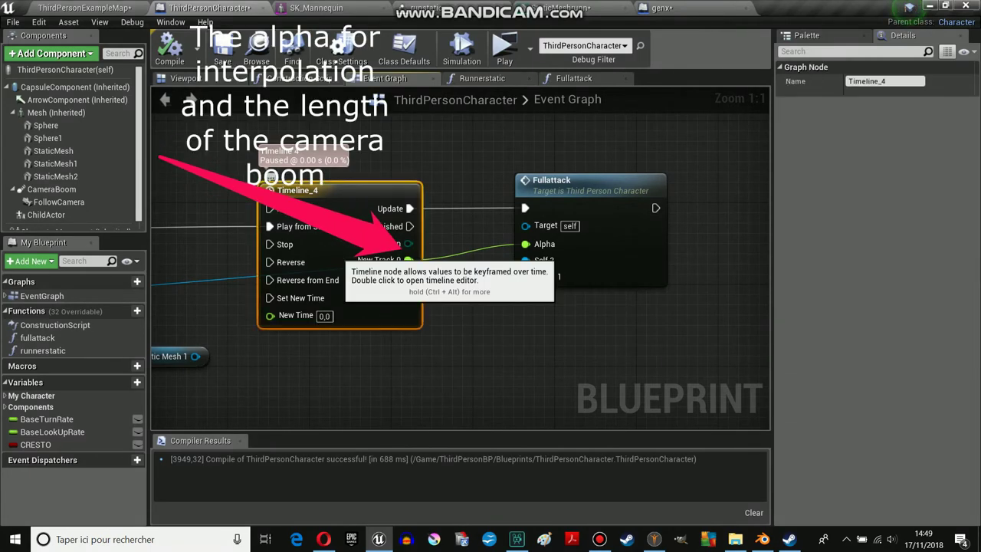
{"action": "scroll", "coordinate": [732, 403], "scroll_direction": "down", "scroll_amount": 4}
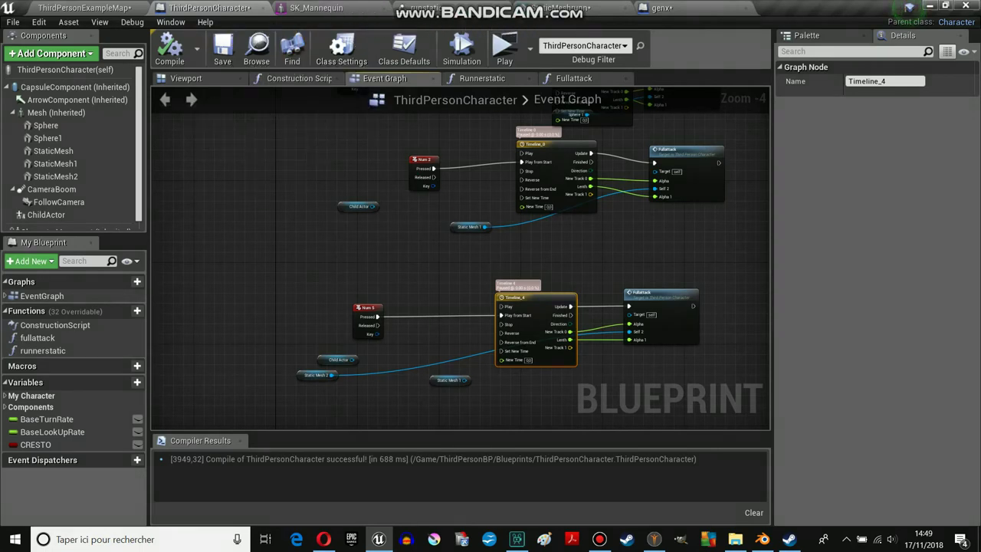
{"action": "left_click", "coordinate": [571, 9]}
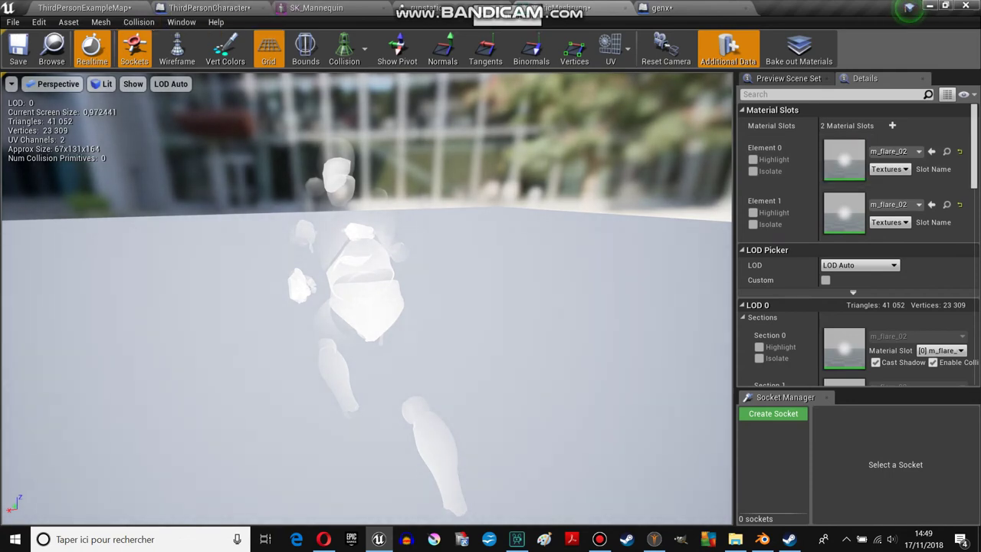
Review the runner particle's Spawn, Mesh Data, Lifetime, Required, Initial Size and Color Over Life modules, then save.
{"action": "left_click", "coordinate": [445, 8]}
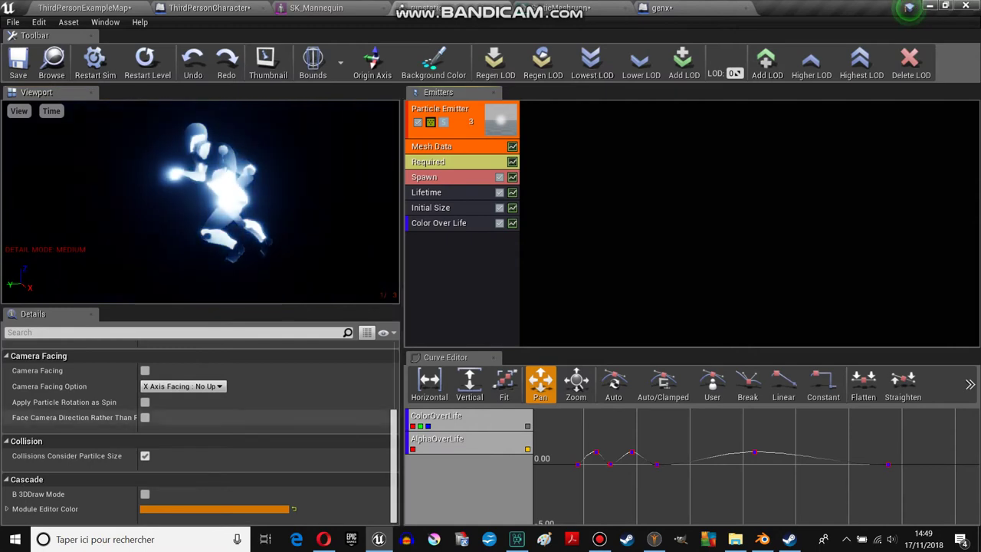
{"action": "scroll", "coordinate": [199, 418], "scroll_direction": "up", "scroll_amount": 3}
{"action": "scroll", "coordinate": [199, 418], "scroll_direction": "up", "scroll_amount": 3}
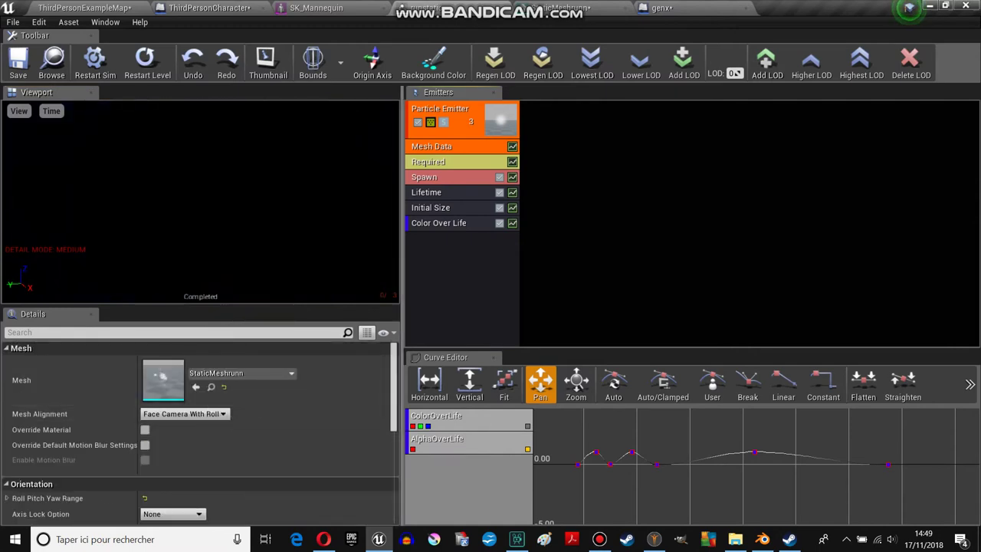
{"action": "left_click", "coordinate": [429, 177]}
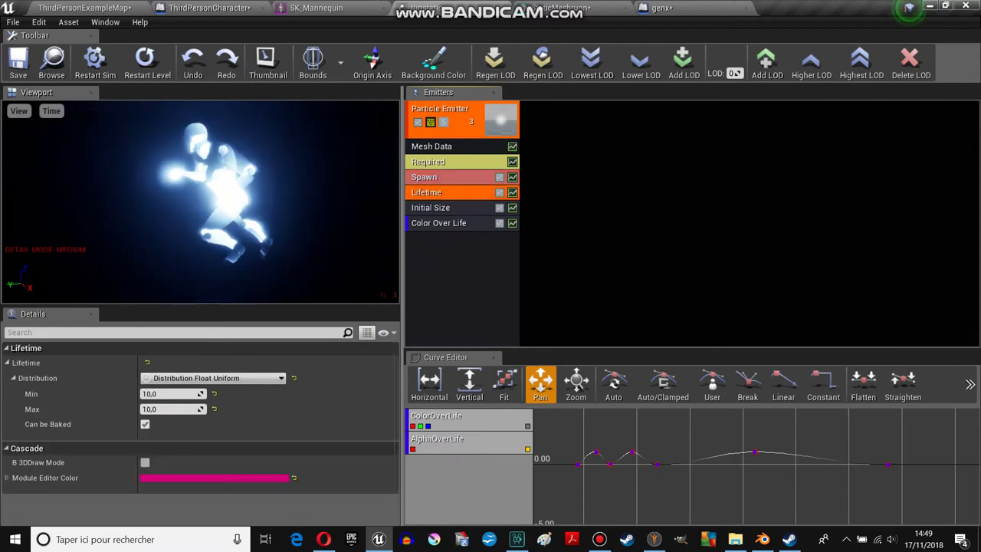
{"action": "left_click", "coordinate": [432, 146]}
{"action": "left_click", "coordinate": [429, 177]}
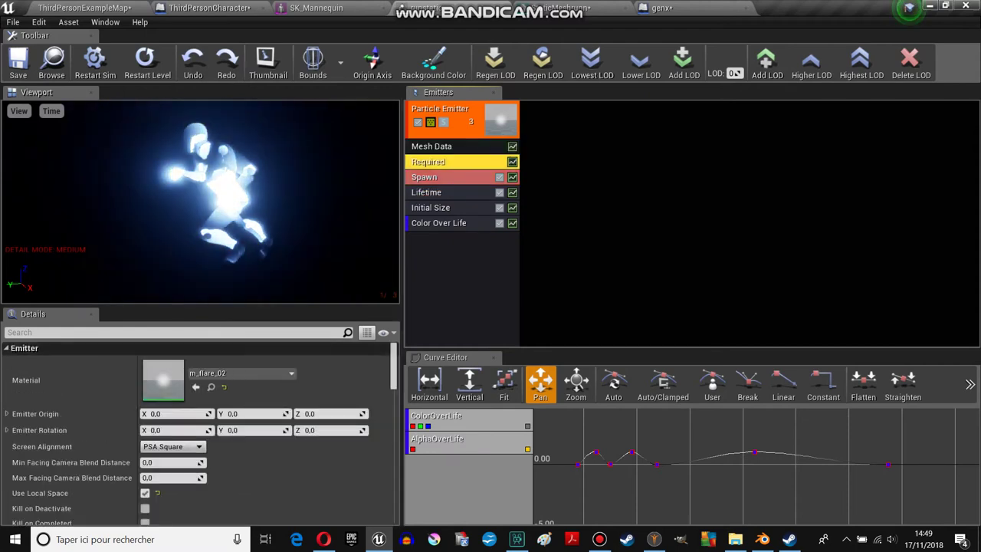
{"action": "left_click", "coordinate": [426, 192]}
{"action": "left_click", "coordinate": [431, 208]}
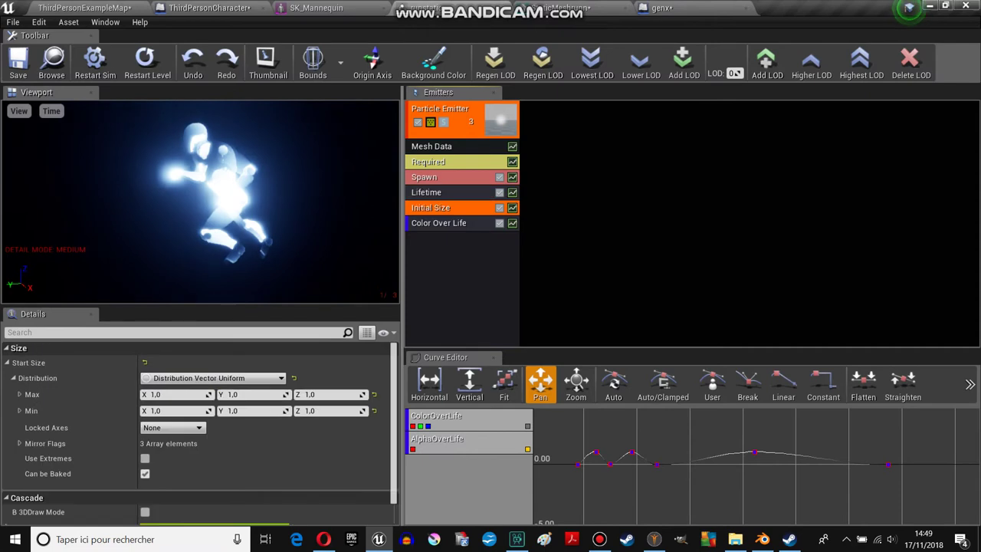
{"action": "left_click", "coordinate": [439, 223]}
{"action": "left_click", "coordinate": [18, 61]}
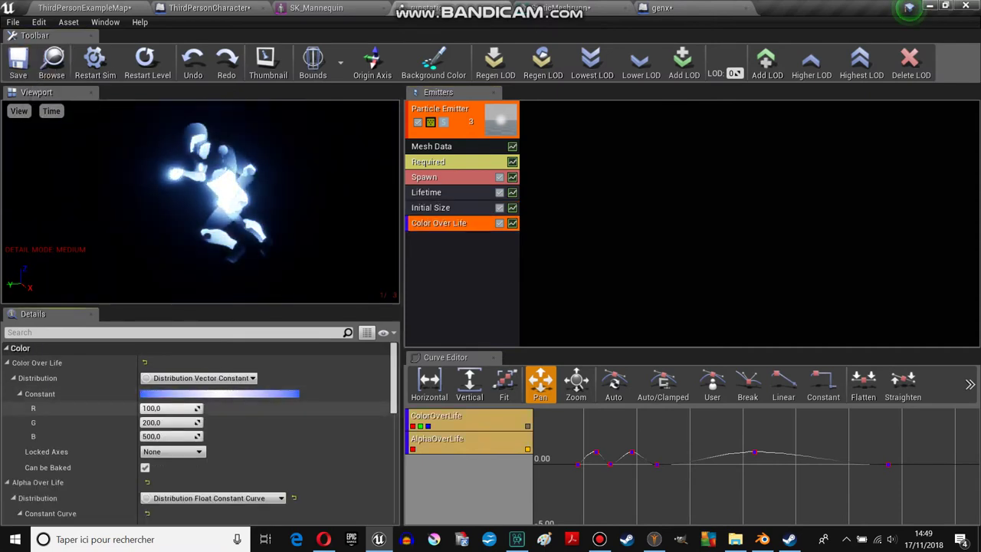
Try Color Over Life values: red 0, green 1000, then blue 500.
{"action": "type", "text": "0"}
{"action": "key", "text": "Return"}
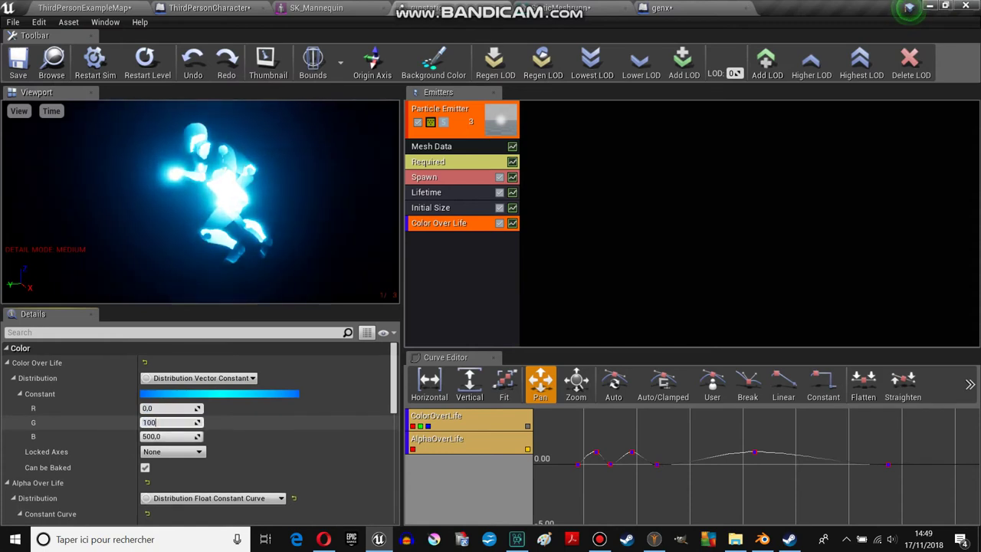
{"action": "type", "text": "0"}
{"action": "key", "text": "Tab"}
{"action": "type", "text": "1"}
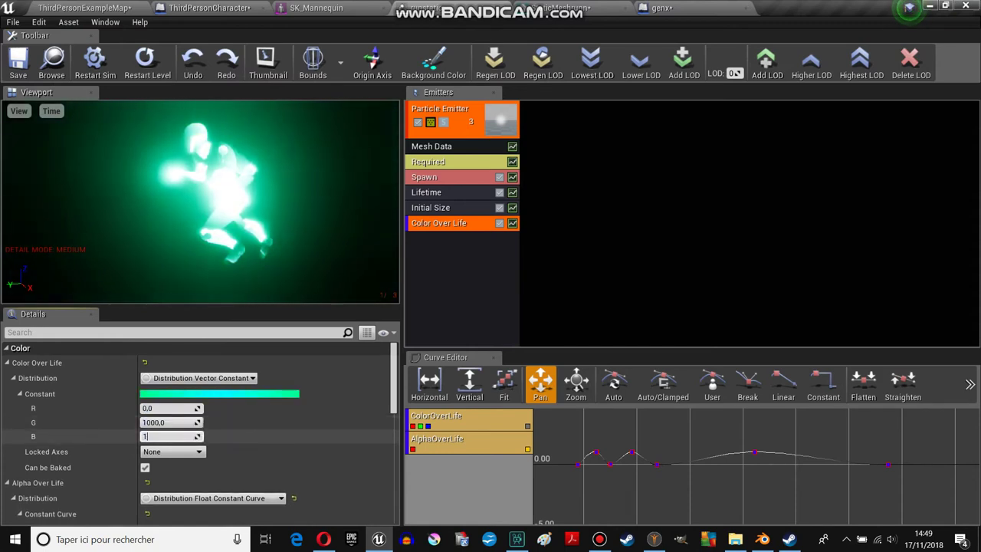
{"action": "key", "text": "BackSpace"}
{"action": "type", "text": "500"}
{"action": "key", "text": "Return"}
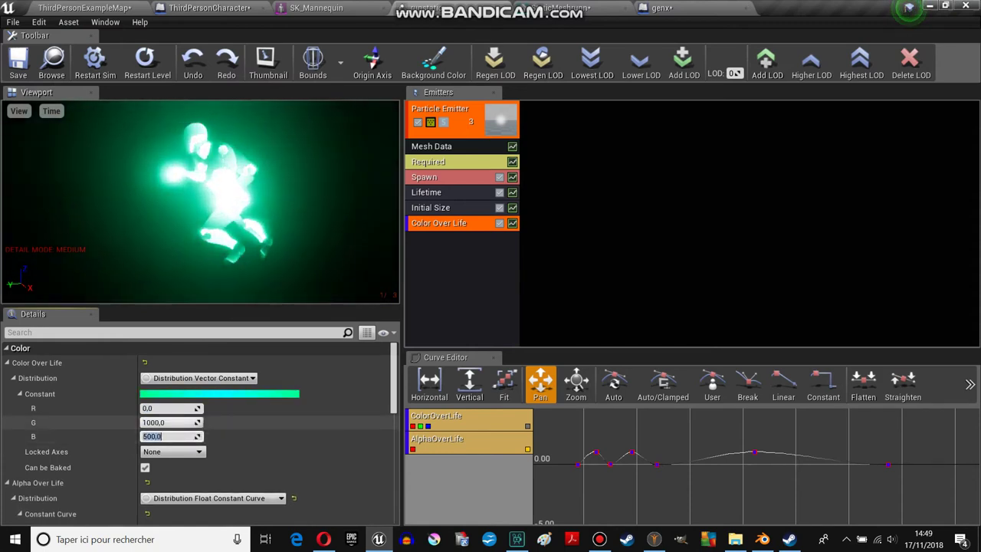
Set green to 0 and red to 500 for magenta, then view the trail in the level.
{"action": "type", "text": "0"}
{"action": "key", "text": "Return"}
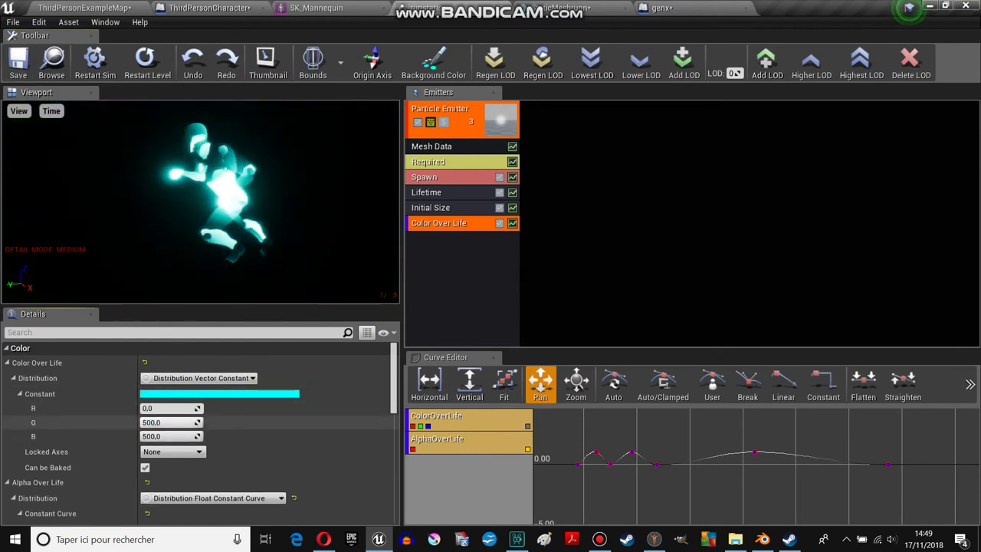
{"action": "type", "text": "0"}
{"action": "key", "text": "Return"}
{"action": "type", "text": "00"}
{"action": "key", "text": "Return"}
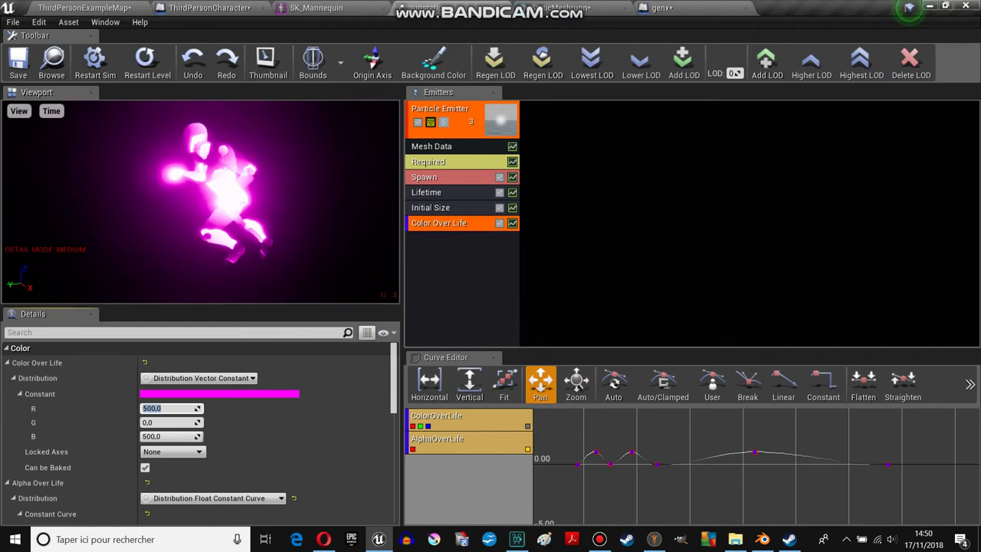
{"action": "key", "text": "ctrl+Tab"}
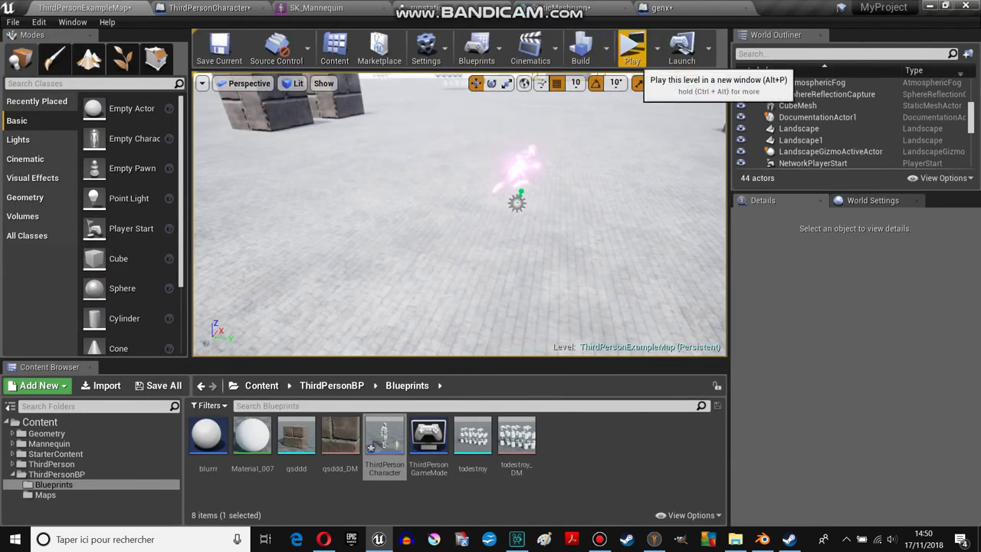
Close the genx blueprint, glance at the particle editor, and return to ThirdPersonCharacter.
{"action": "left_click", "coordinate": [661, 7]}
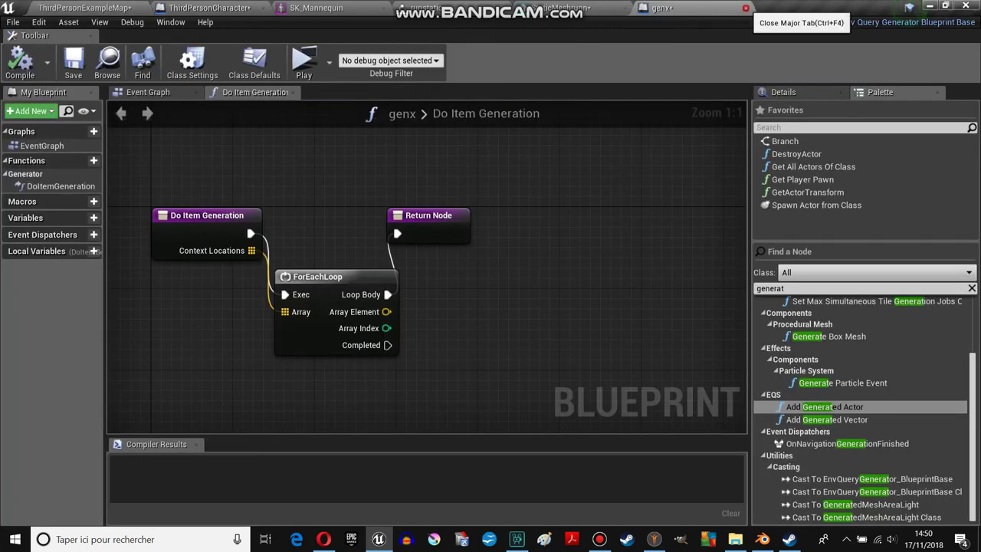
{"action": "left_click", "coordinate": [746, 8]}
{"action": "left_click", "coordinate": [422, 8]}
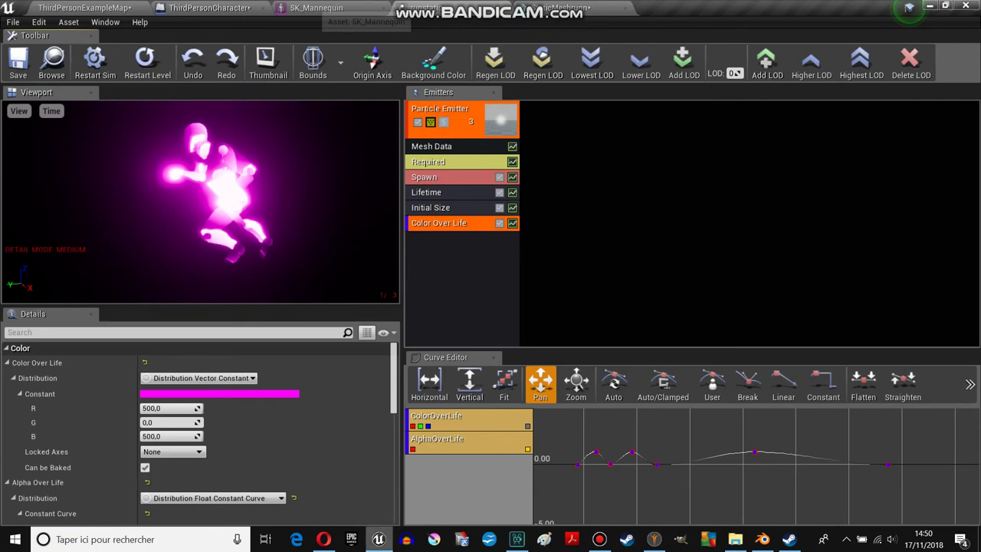
{"action": "left_click", "coordinate": [203, 8]}
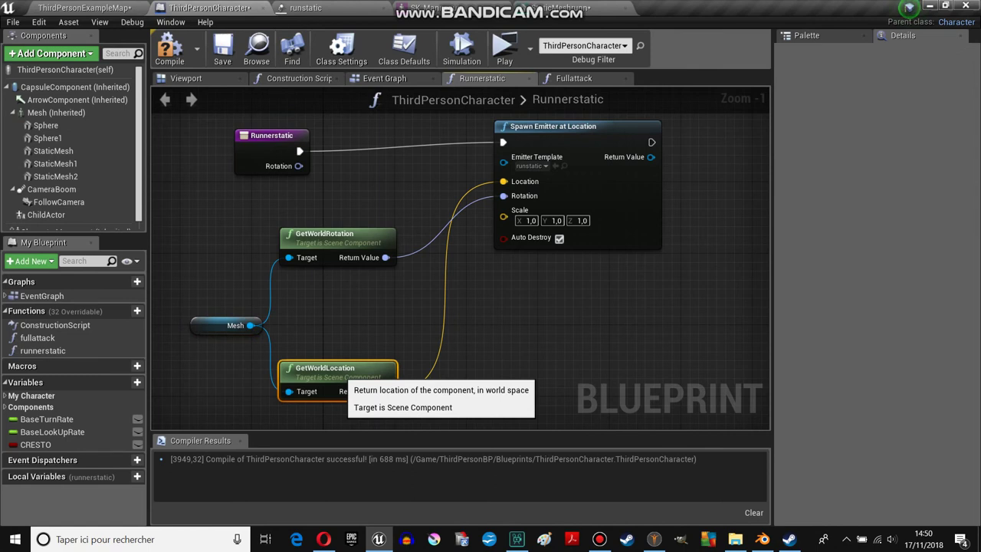
Check the runstatic template, raise the GetWorldRotation and Mesh getter nodes, and select the Mesh component.
{"action": "left_click", "coordinate": [537, 161]}
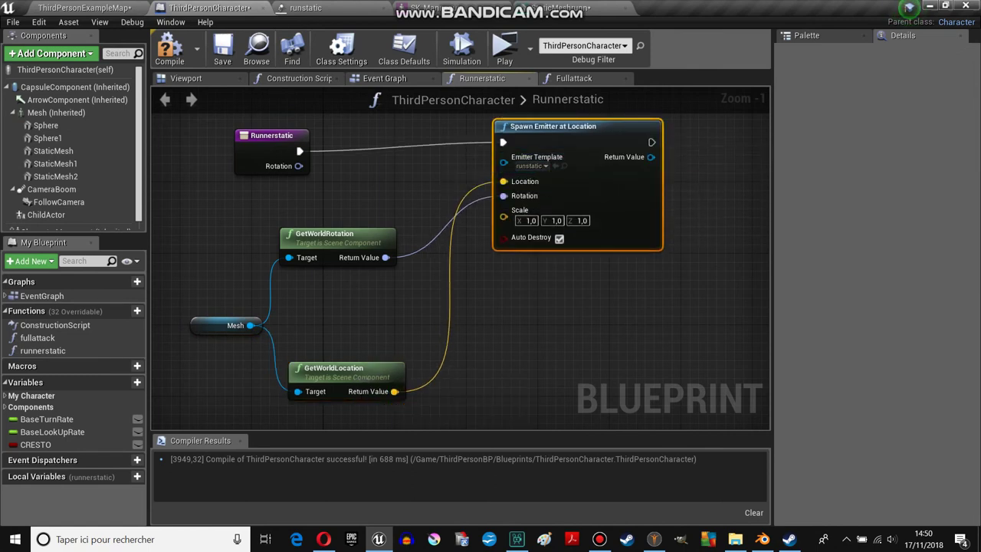
{"action": "left_click_drag", "start_coordinate": [329, 233], "coordinate": [319, 215]}
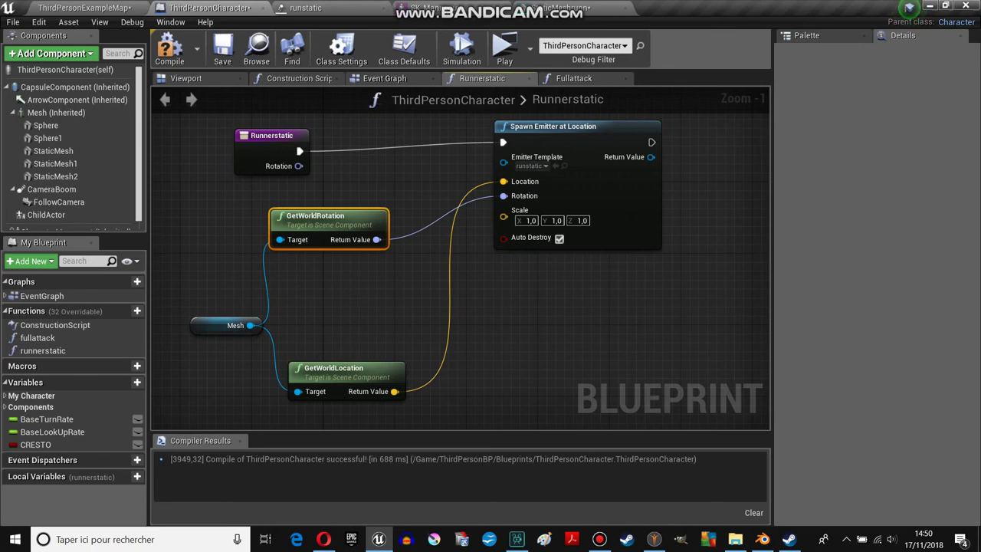
{"action": "left_click_drag", "start_coordinate": [230, 325], "coordinate": [239, 316]}
{"action": "left_click", "coordinate": [56, 112]}
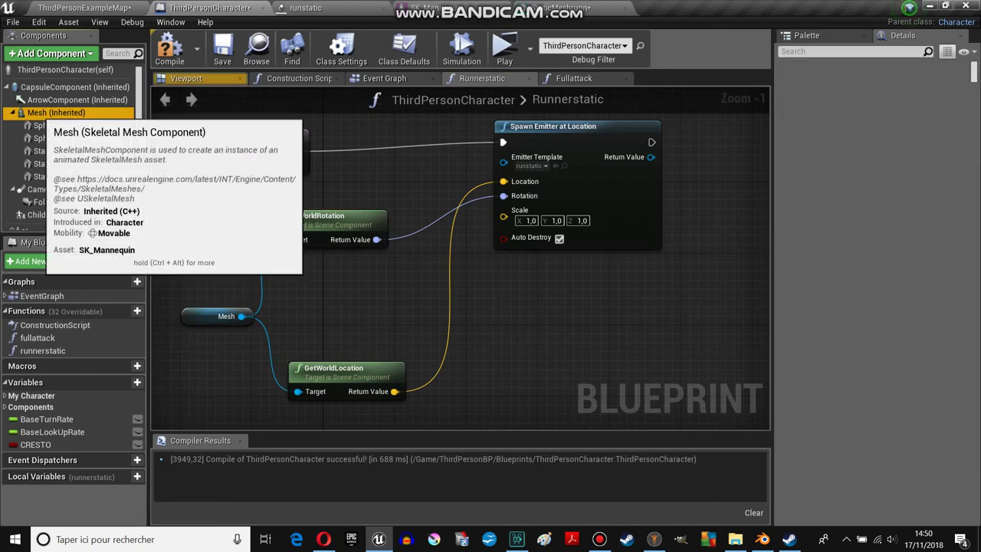
{"action": "left_click", "coordinate": [185, 78]}
Slide the character mesh sideways along Y, recompile the blueprint, and open StaticMeshrunn.
{"action": "scroll", "coordinate": [460, 261], "scroll_direction": "up", "scroll_amount": 3}
{"action": "scroll", "coordinate": [459, 260], "scroll_direction": "up", "scroll_amount": 3}
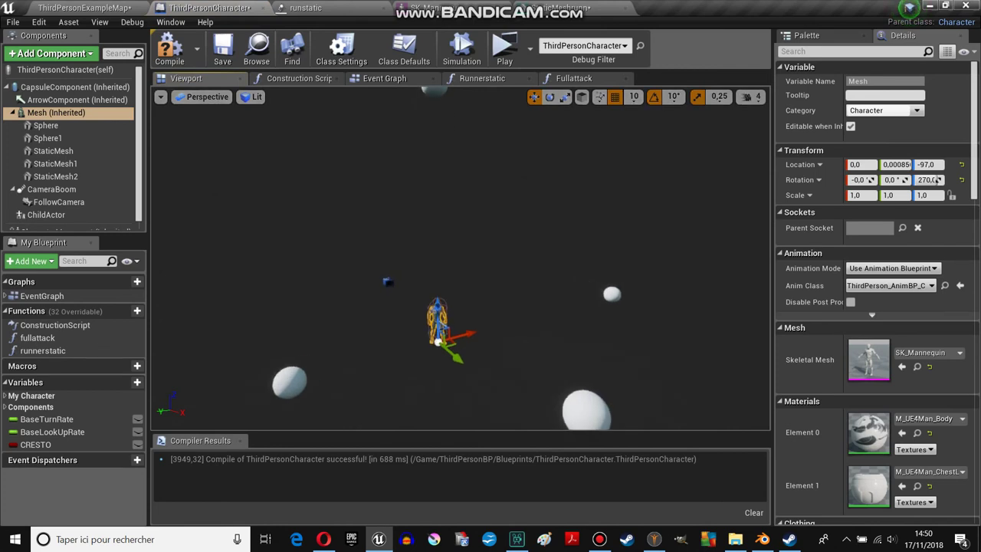
{"action": "scroll", "coordinate": [460, 261], "scroll_direction": "up", "scroll_amount": 2}
{"action": "scroll", "coordinate": [459, 261], "scroll_direction": "up", "scroll_amount": 2}
{"action": "scroll", "coordinate": [460, 260], "scroll_direction": "up", "scroll_amount": 2}
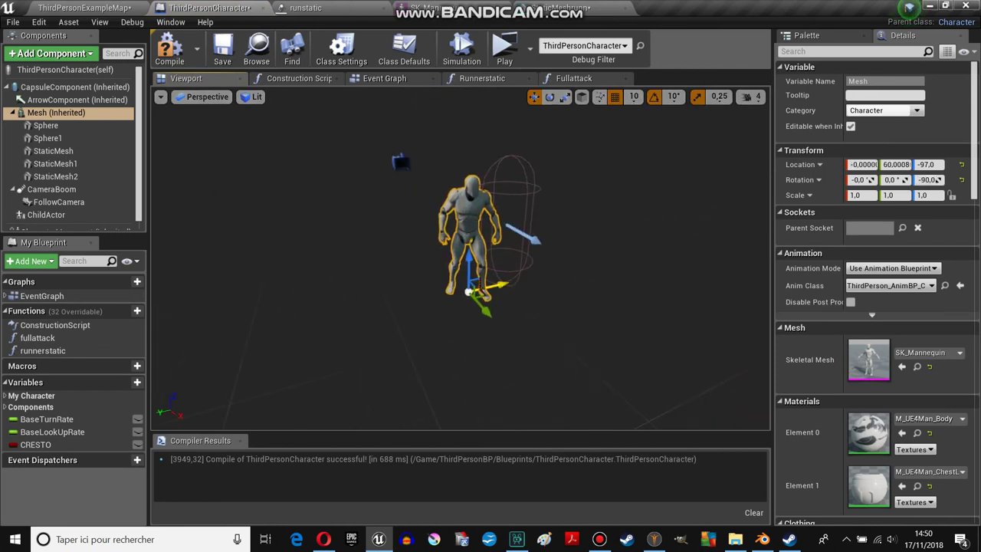
{"action": "left_click_drag", "start_coordinate": [496, 285], "coordinate": [542, 273]}
{"action": "right_click_drag", "start_coordinate": [460, 260], "coordinate": [398, 253]}
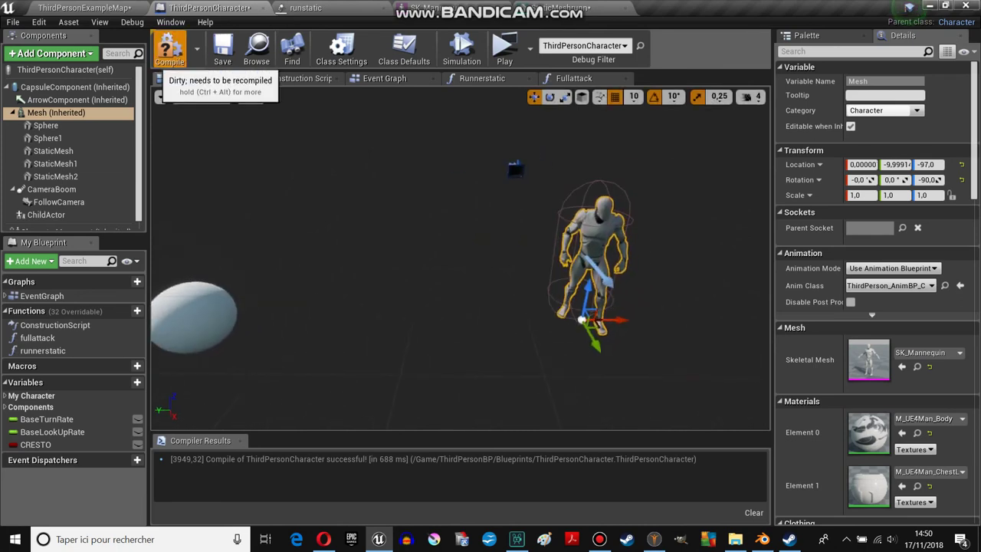
{"action": "left_click", "coordinate": [170, 54]}
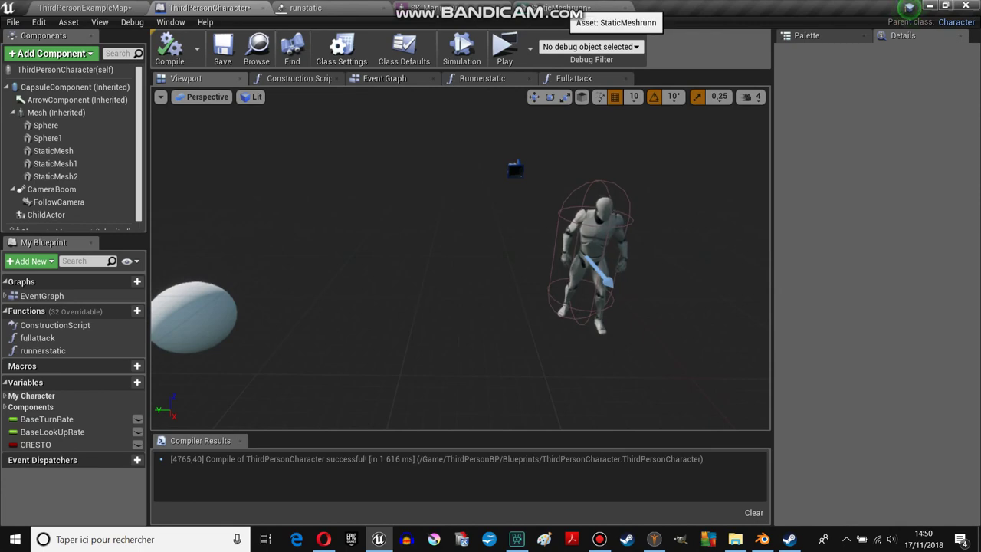
{"action": "left_click", "coordinate": [571, 9]}
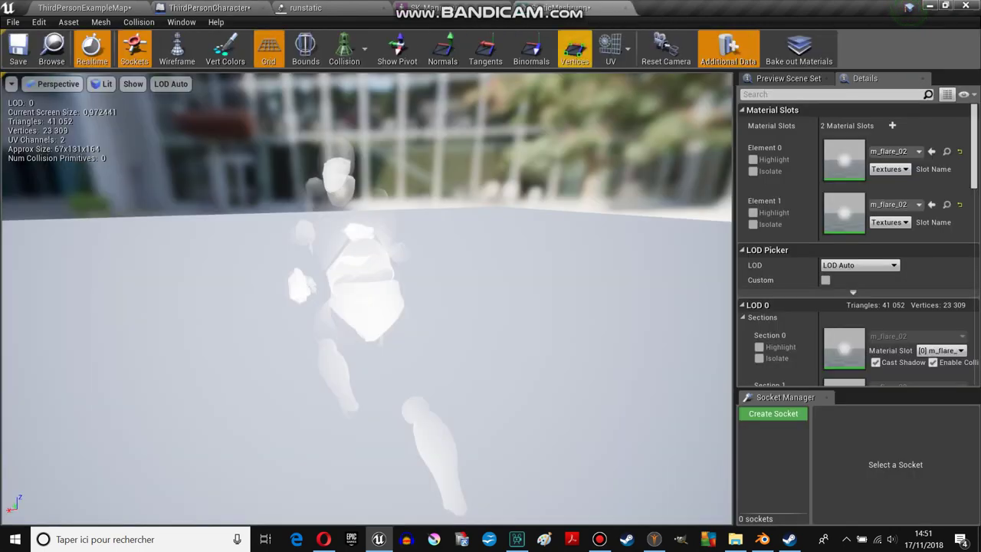
Return to ThirdPersonCharacter and select runnerstatic to show its Rotator input named Rotation.
{"action": "left_click", "coordinate": [201, 8]}
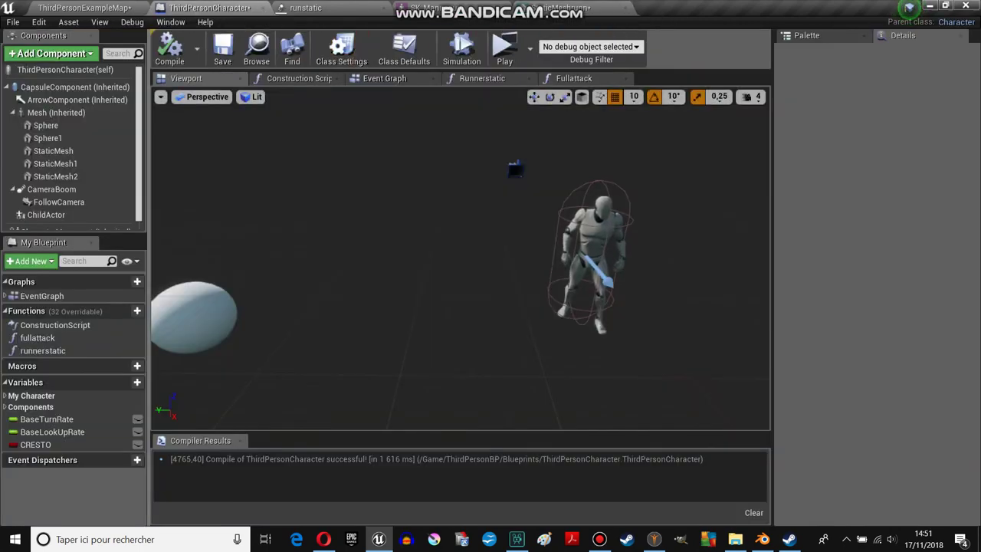
{"action": "left_click", "coordinate": [43, 351]}
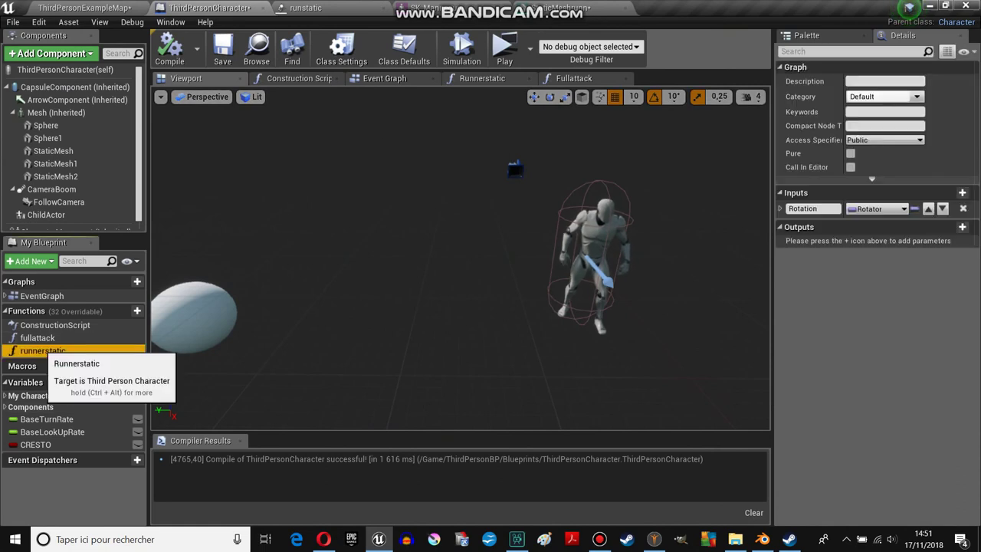
{"action": "scroll", "coordinate": [460, 261], "scroll_direction": "down", "scroll_amount": 3}
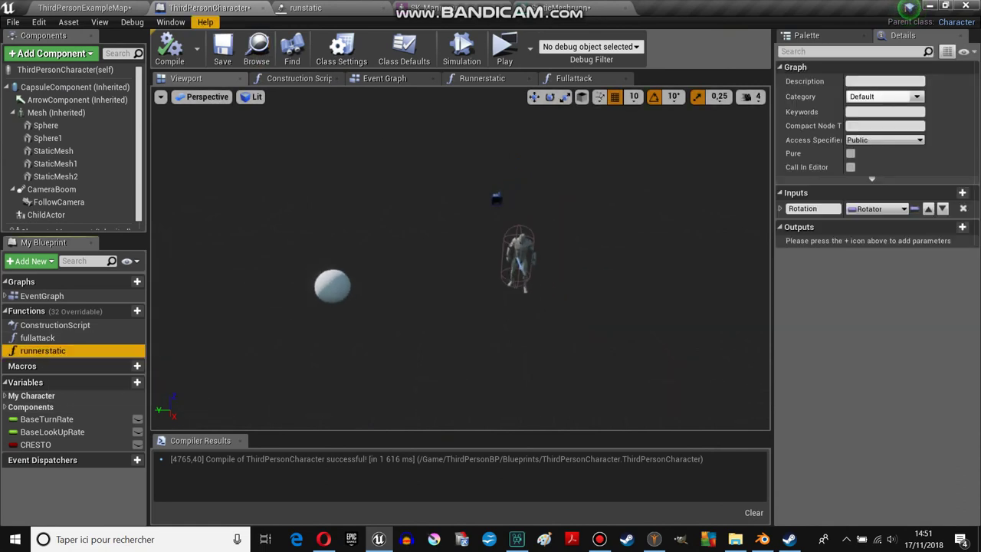
{"action": "left_click", "coordinate": [599, 539]}
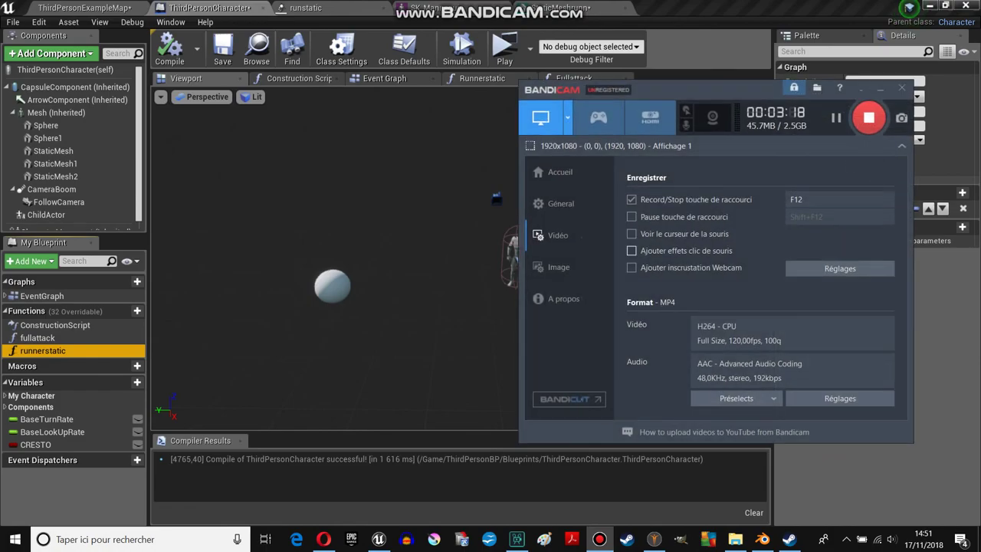